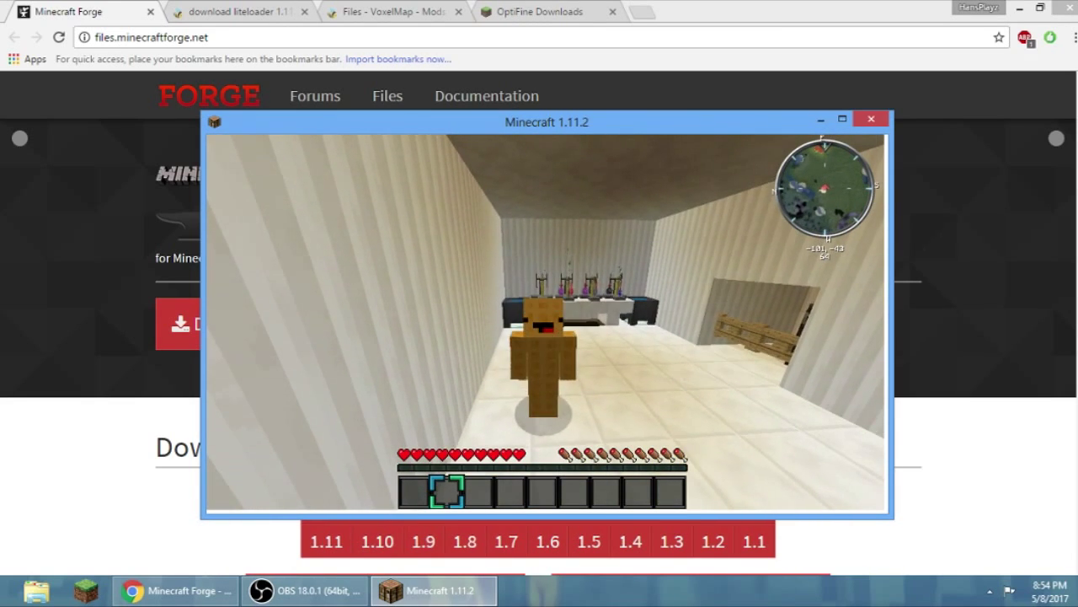
Close the running Minecraft 1.11.2 game and minimize the browser to reach the desktop.
key("Escape")
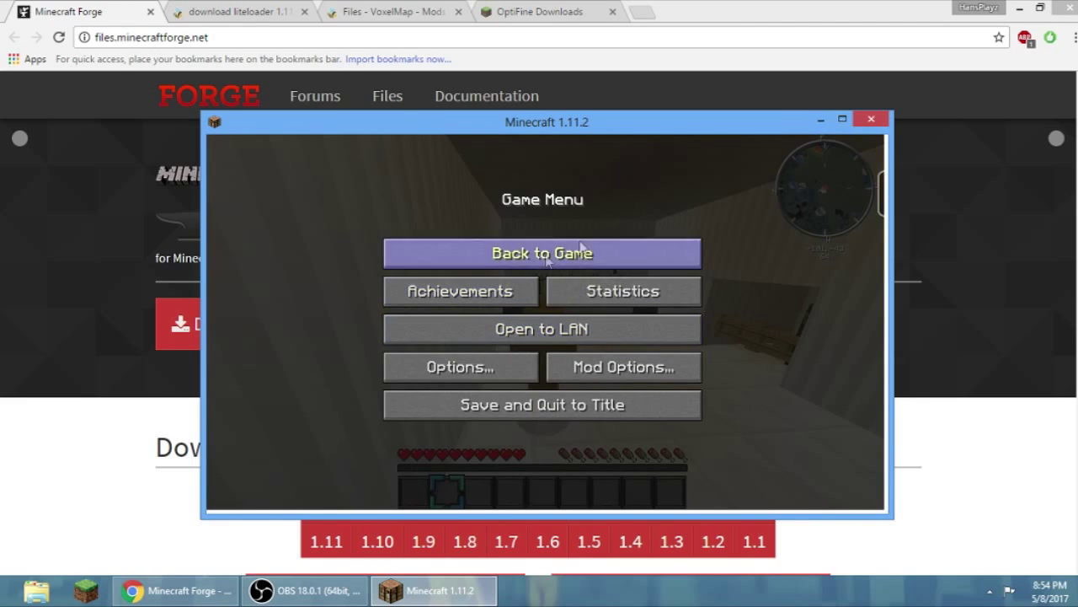
left_click(872, 120)
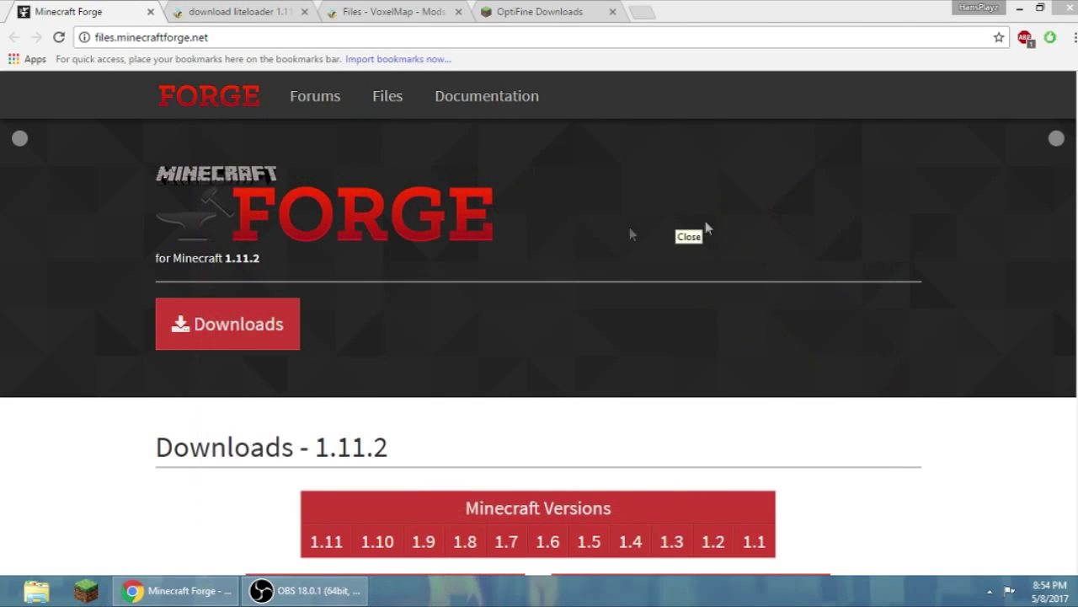
left_click(1020, 8)
Open the mods folder inside .minecraft, starting from the Roaming shortcut on the desktop.
right_click(257, 138)
left_click(301, 205)
double_click(91, 160)
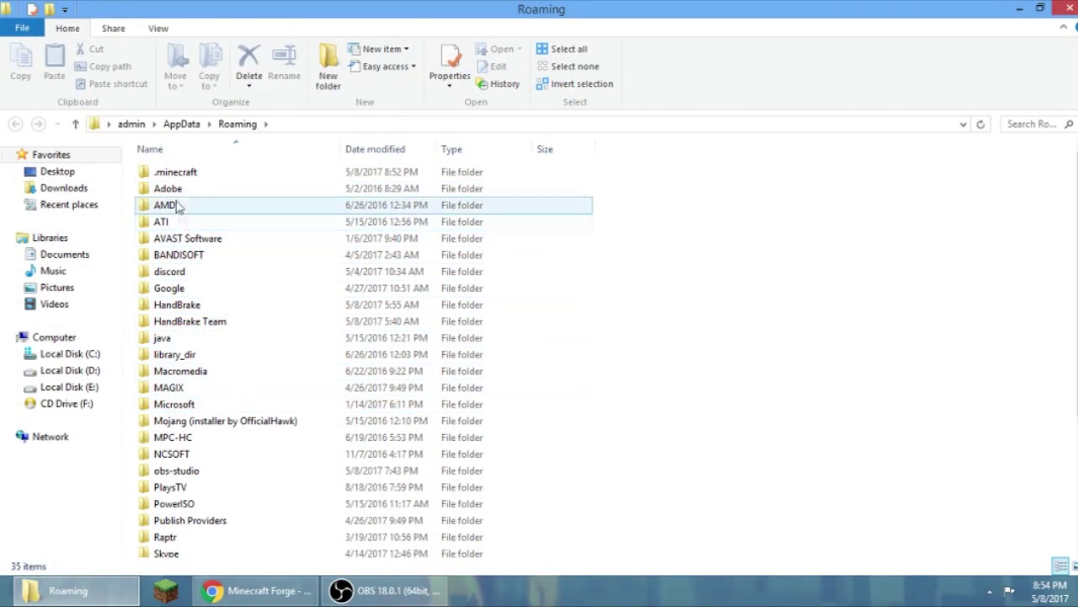
double_click(172, 172)
scroll(248, 254, "down", 2)
scroll(244, 256, "up", 1)
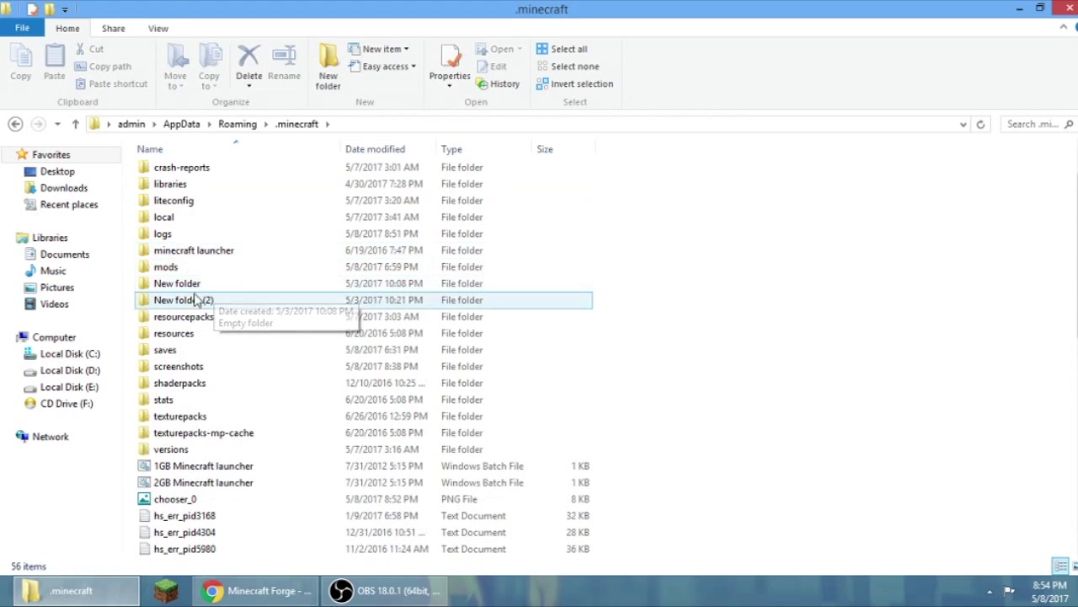
double_click(186, 268)
Delete all files and folders in the mods folder and close the file window.
left_click_drag(511, 320, 168, 173)
right_click(168, 173)
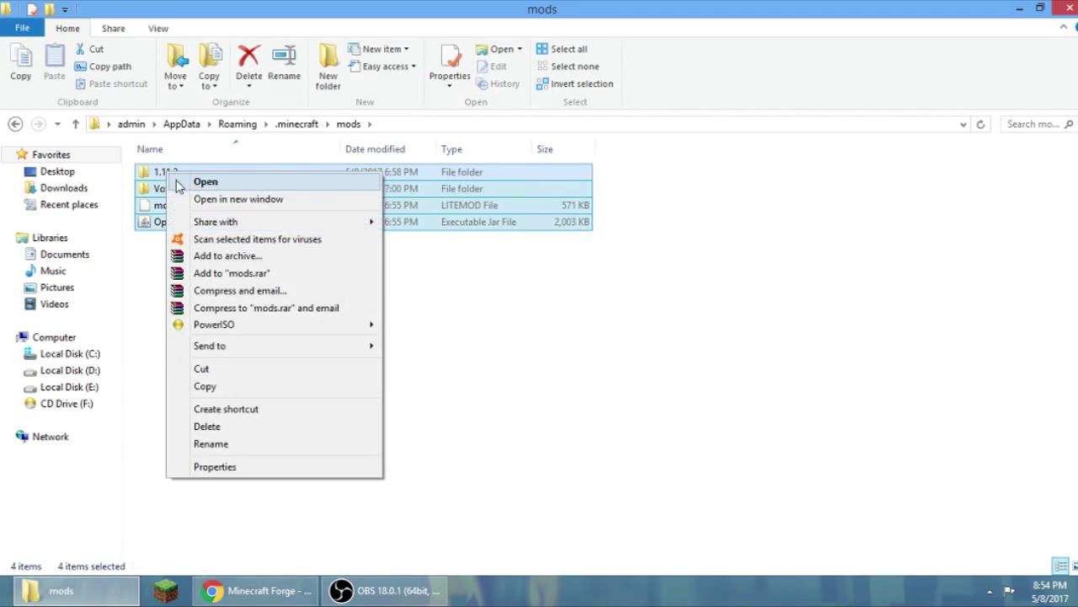
left_click(203, 426)
left_click(1058, 12)
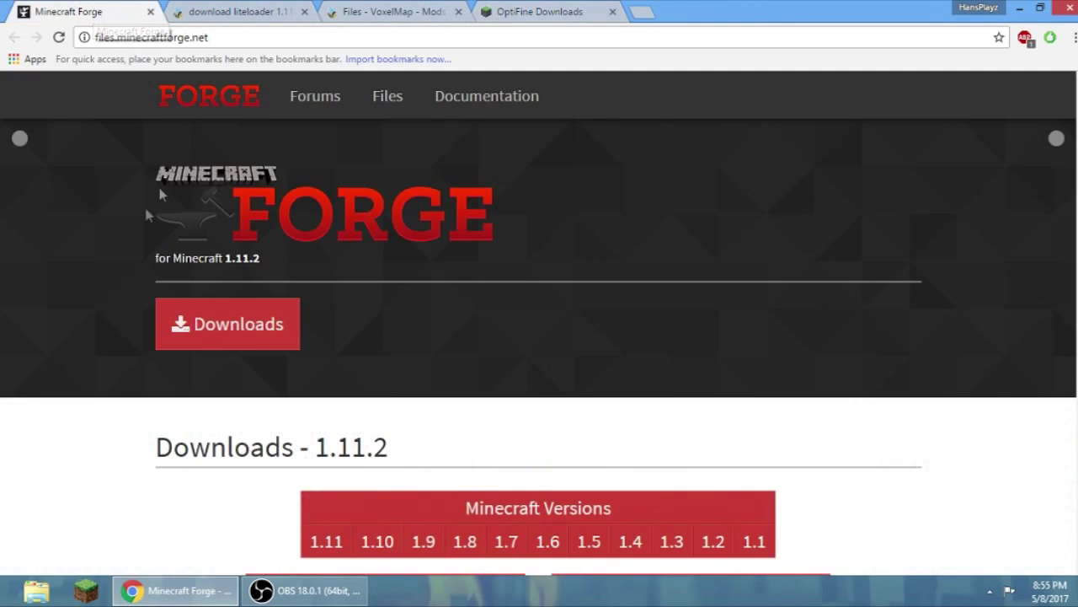
Download the recommended Forge 1.11.2 - 13.20.0.2228 installer as a jar, skipping the advertisement page, and save it to the Desktop.
scroll(312, 278, "down", 2)
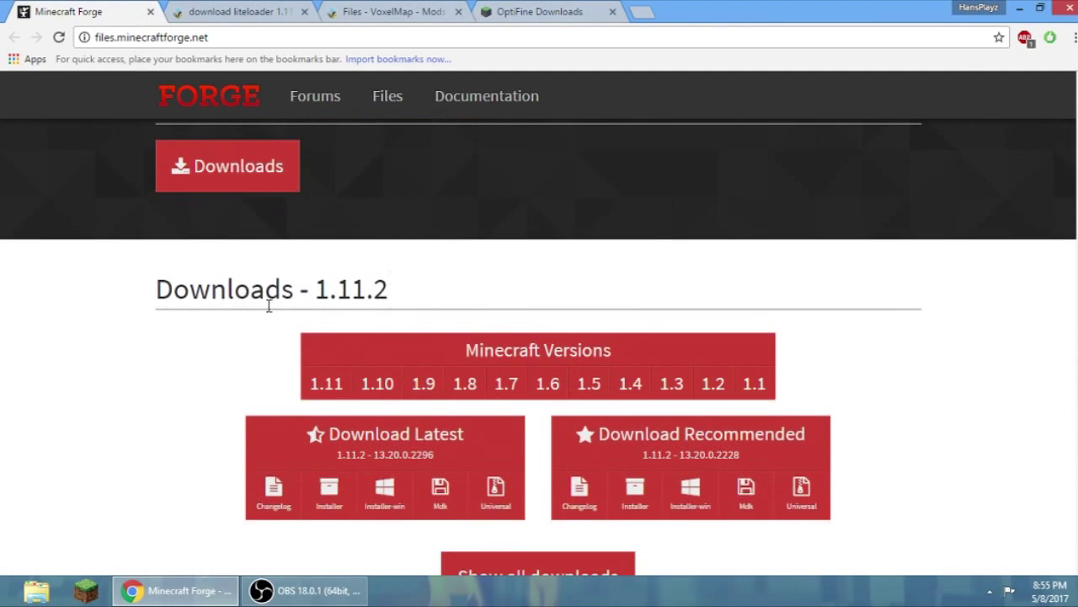
scroll(268, 306, "down", 1)
mouse_move(326, 314)
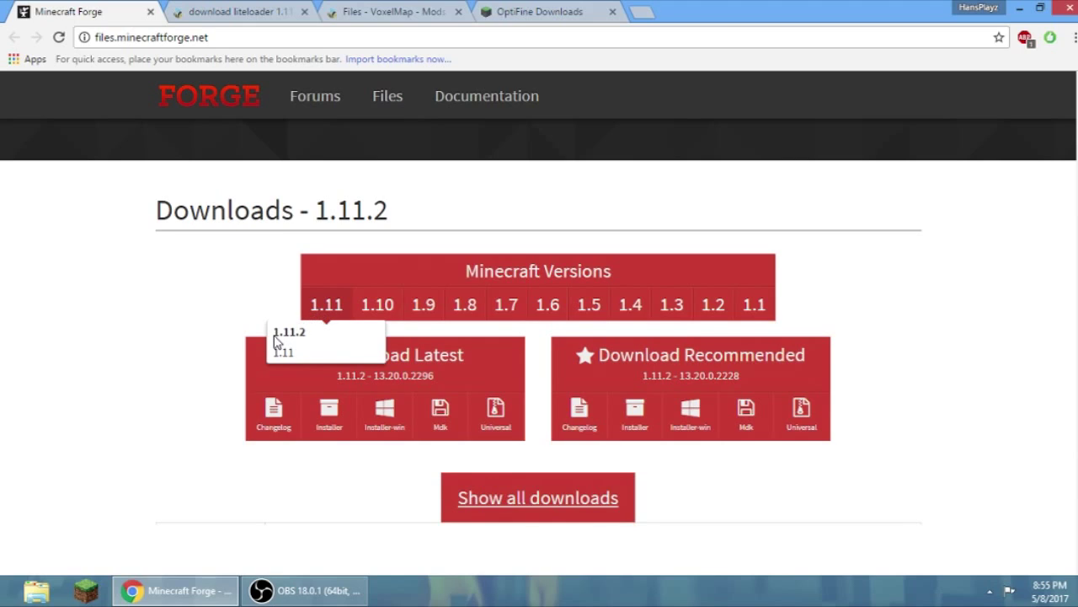
left_click(639, 430)
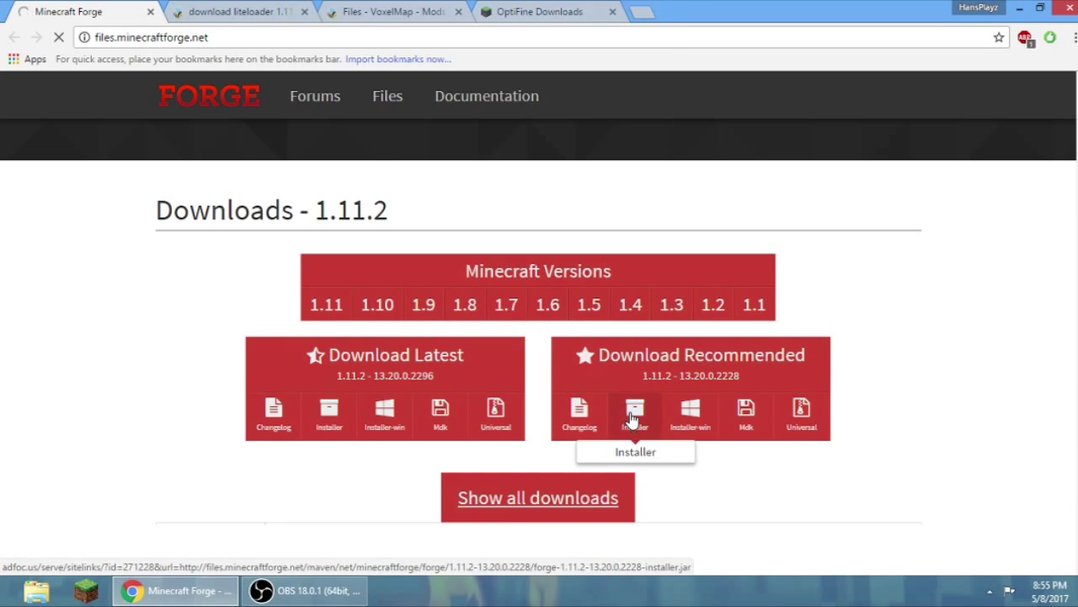
left_click(632, 412)
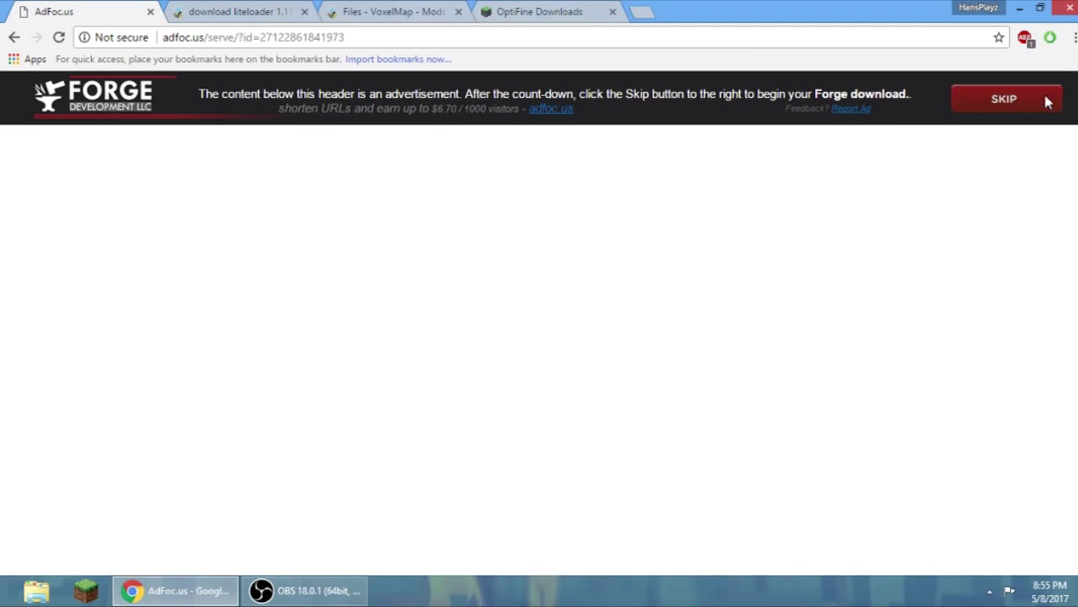
left_click(1048, 102)
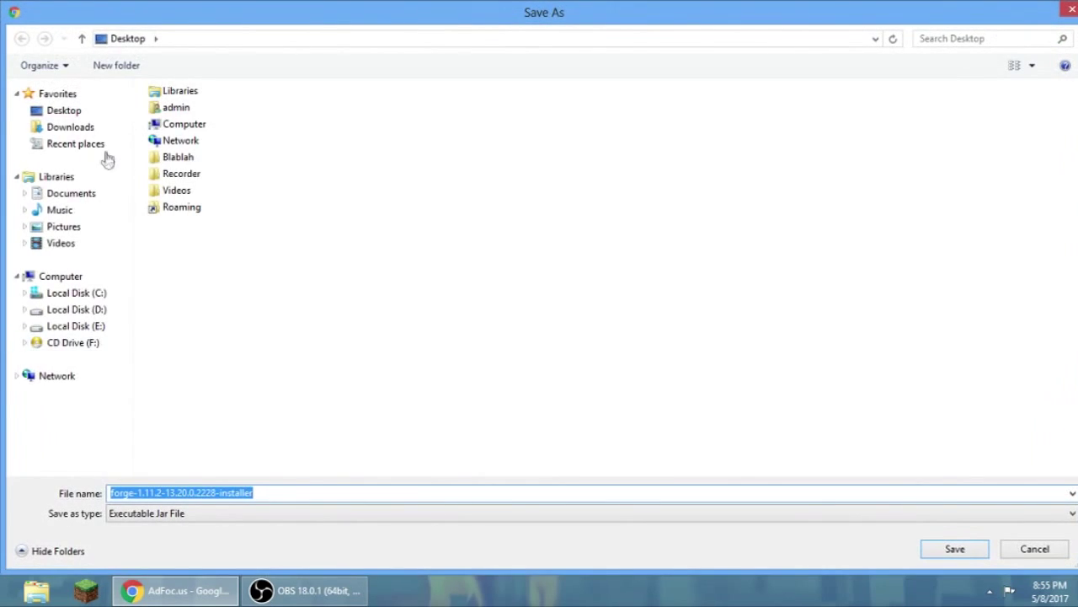
left_click(93, 114)
left_click(955, 548)
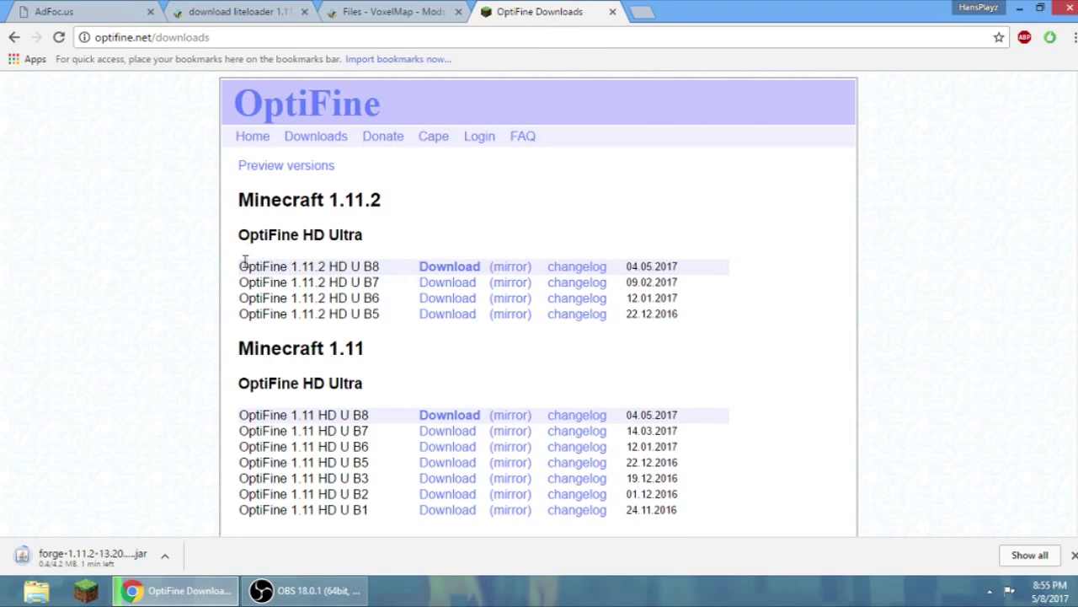
Download OptiFine 1.11.2 HD U B8 from its mirror link and save the jar to the Desktop.
left_click_drag(243, 260, 81, 210)
left_click(562, 221)
left_click(524, 268)
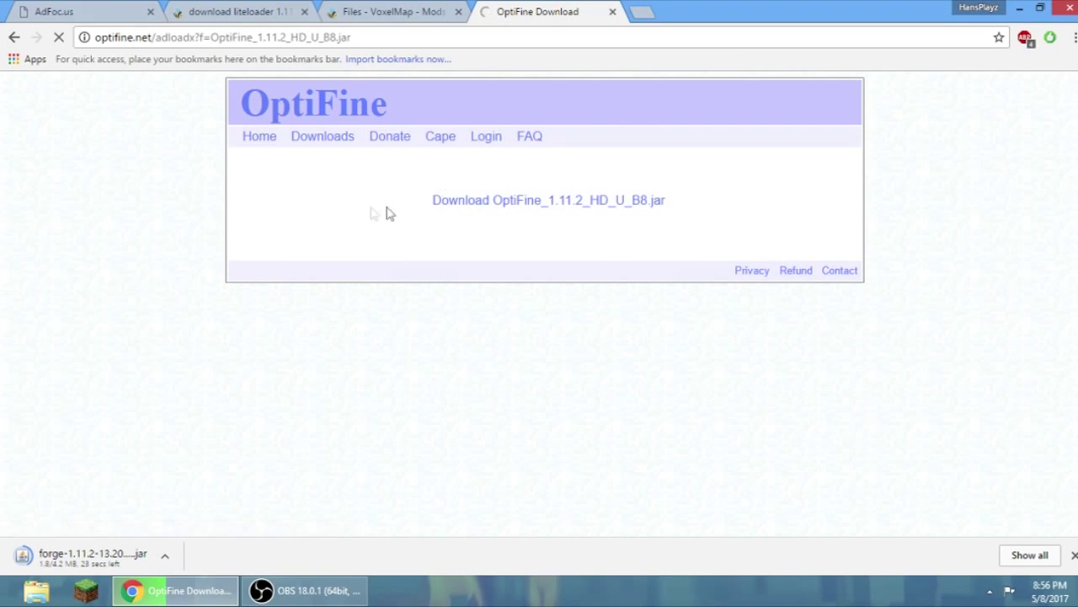
left_click(435, 202)
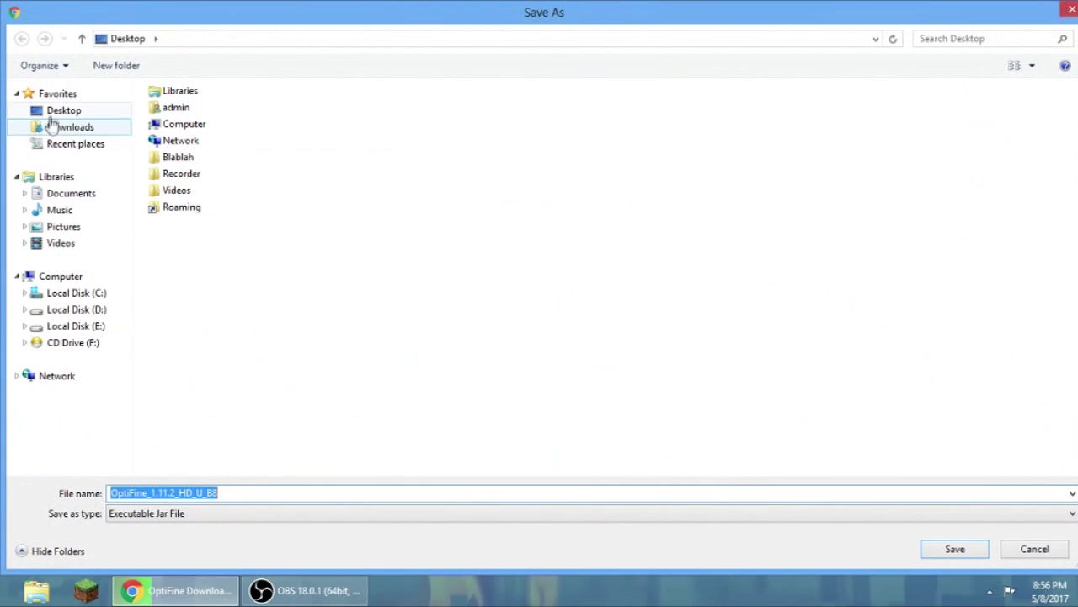
left_click(48, 117)
left_click(946, 548)
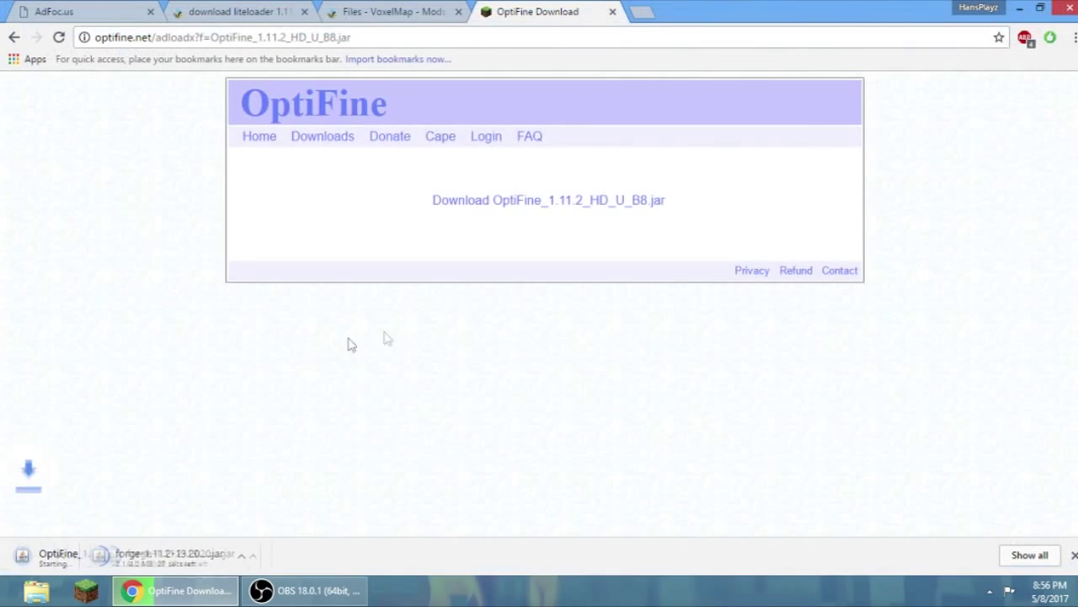
Close the OptiFine download page and the AdFoc.us page in the browser.
left_click(365, 8)
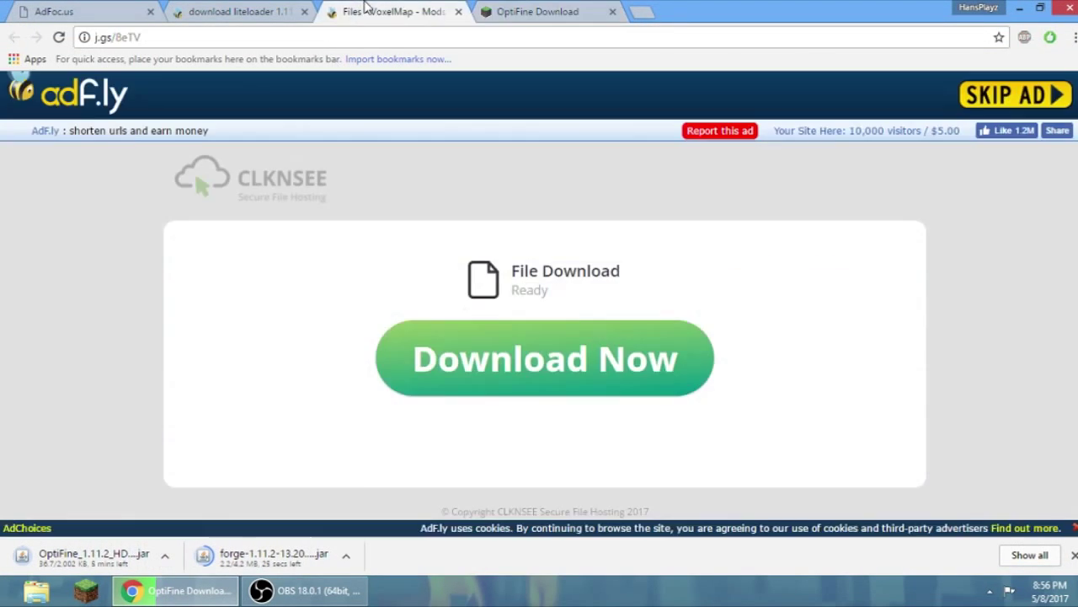
left_click(558, 20)
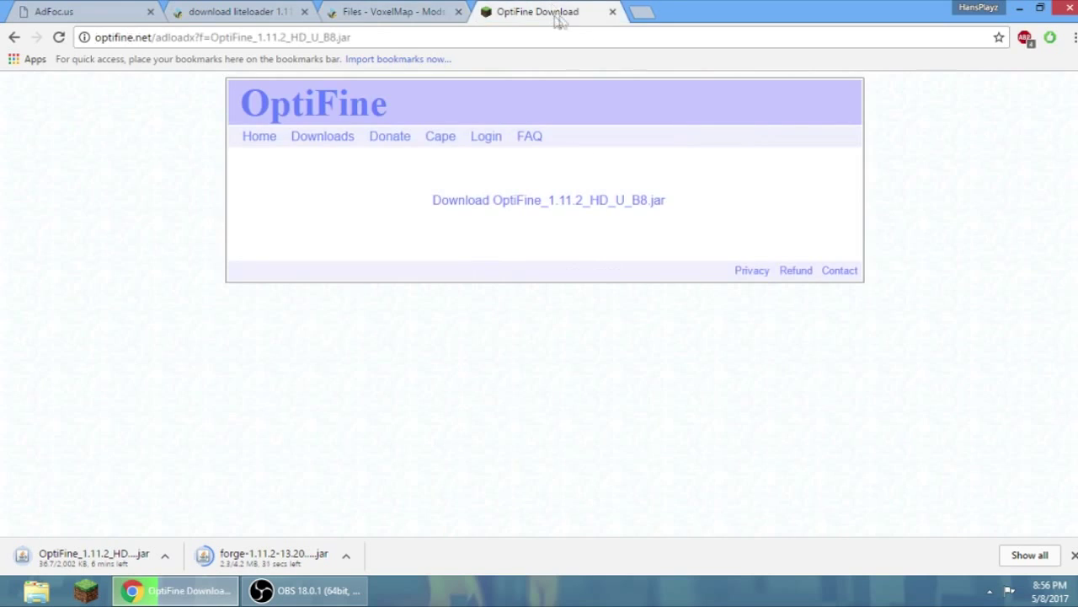
left_click(612, 11)
left_click(59, 12)
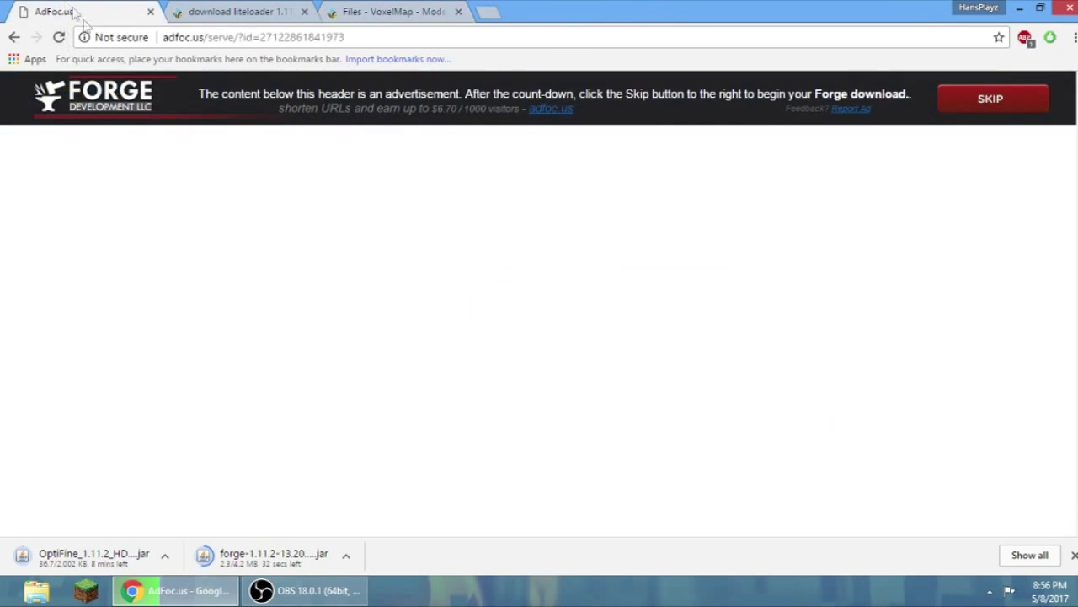
left_click(149, 11)
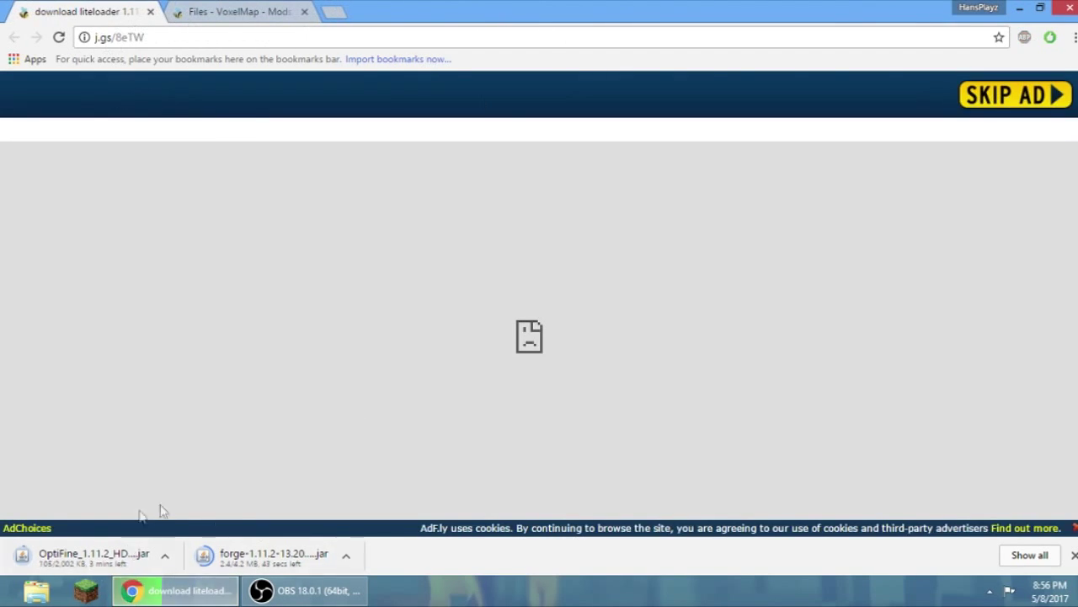
Skip the AdF.ly ads in front of the LiteLoader and VoxelMap pages and close the advertising pages that pop up.
left_click(963, 96)
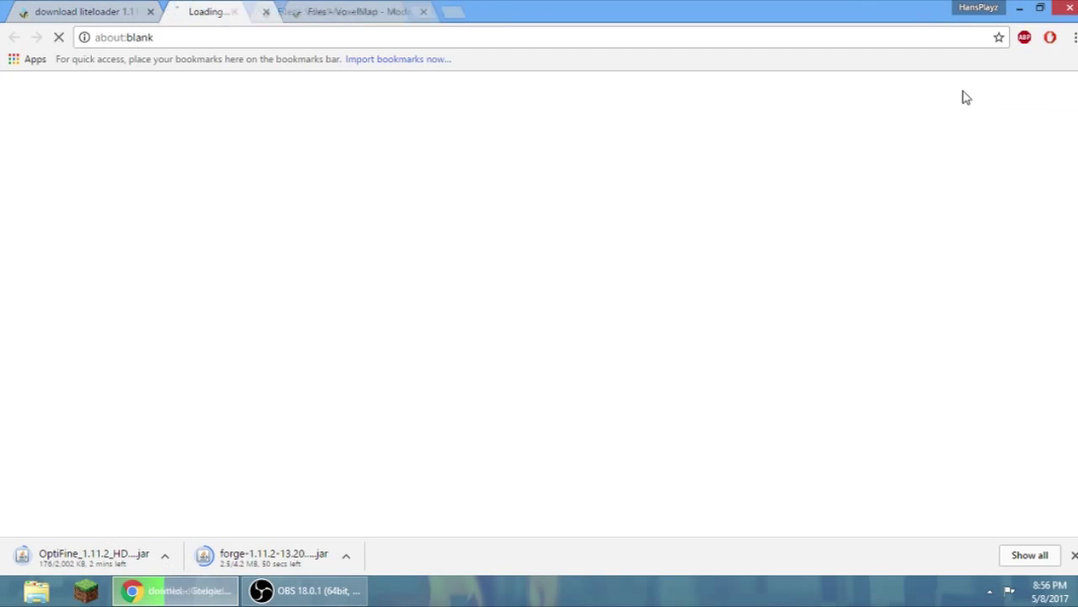
left_click(366, 17)
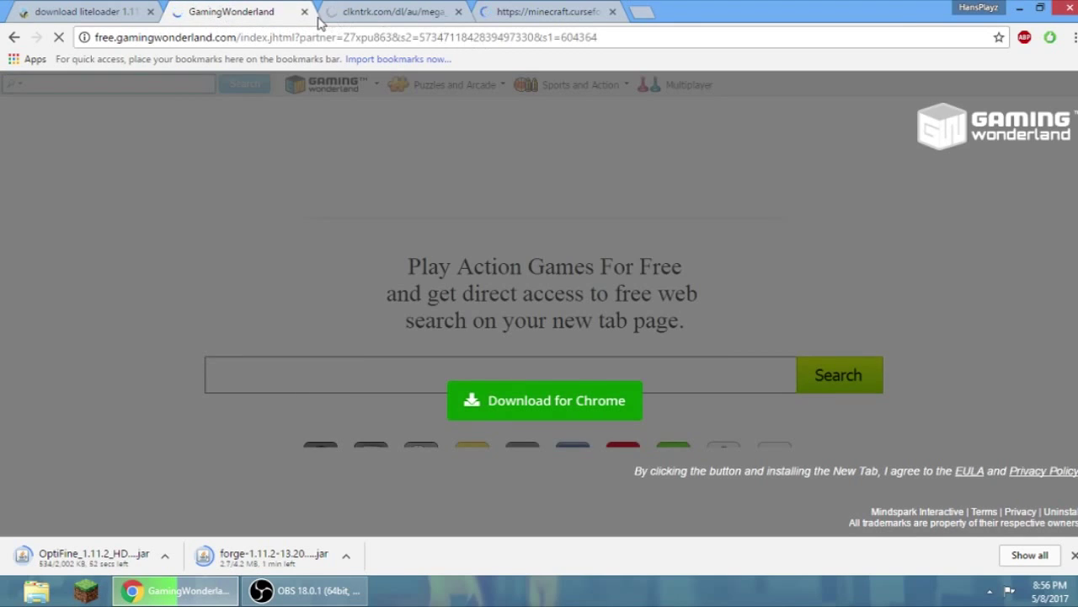
left_click(304, 12)
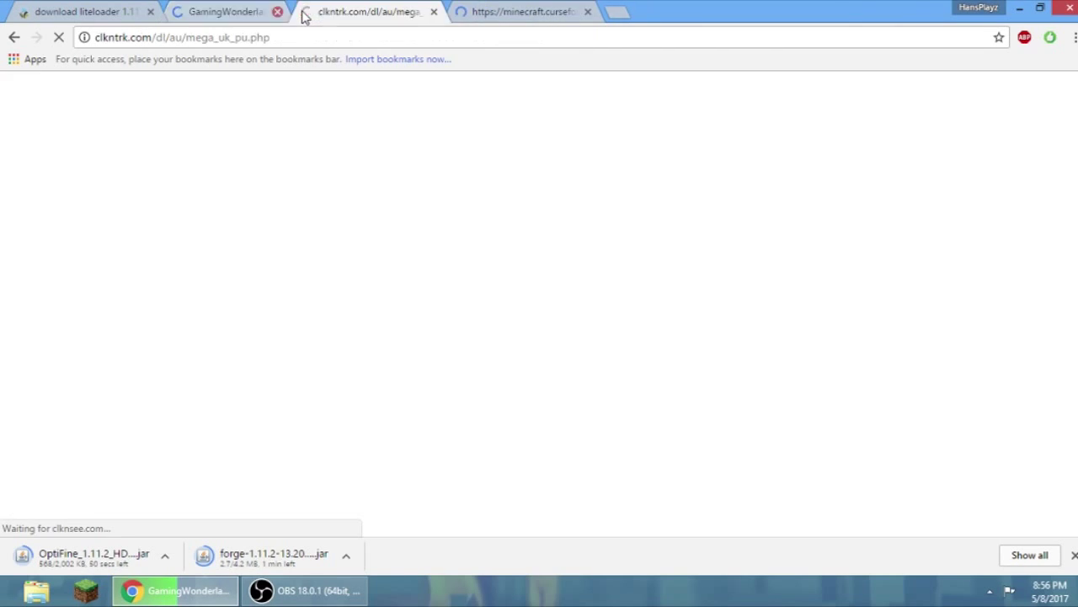
left_click(67, 11)
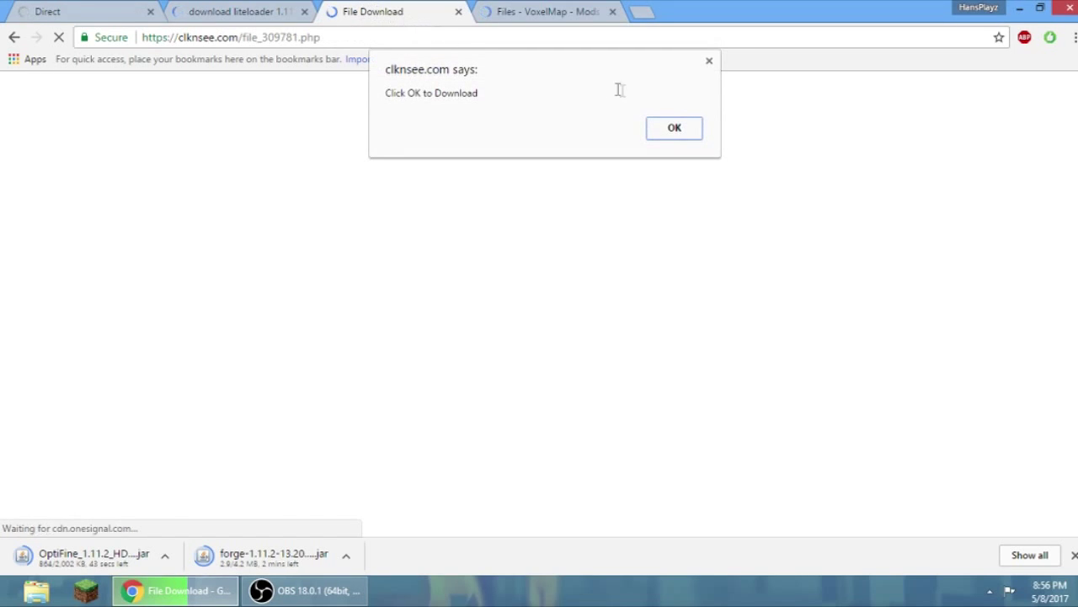
left_click(709, 62)
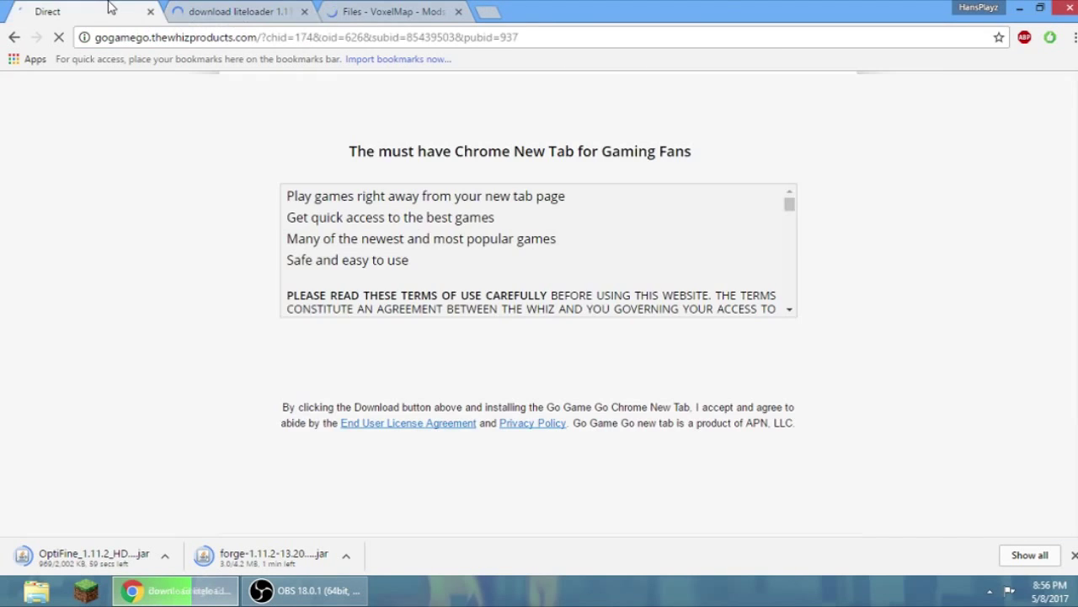
left_click(150, 12)
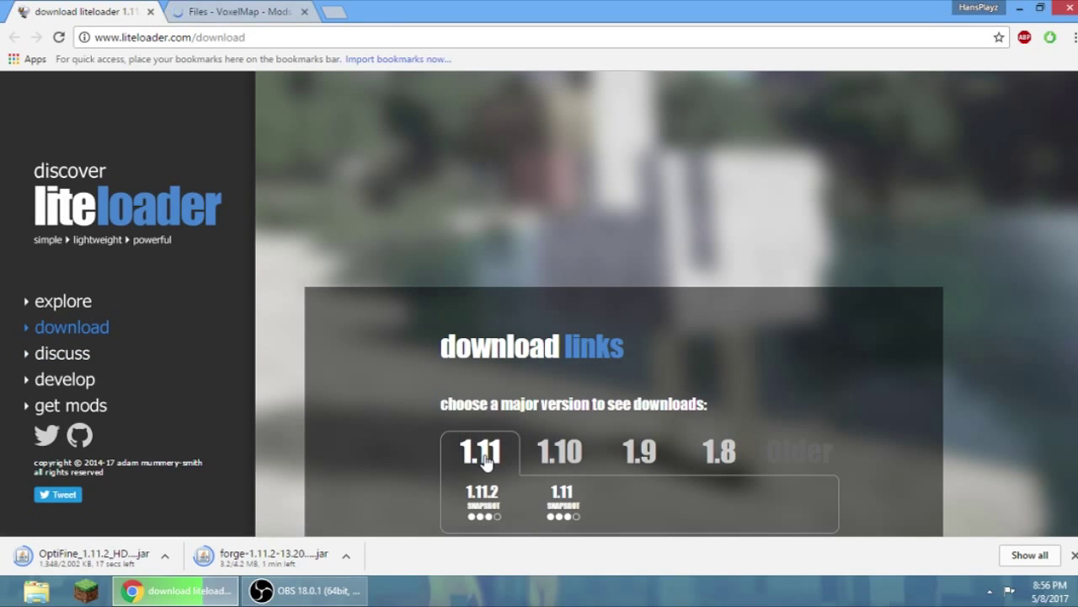
Download the LiteLoader 1.11.2 snapshot installer as a jar and save it to the Desktop.
left_click(482, 497)
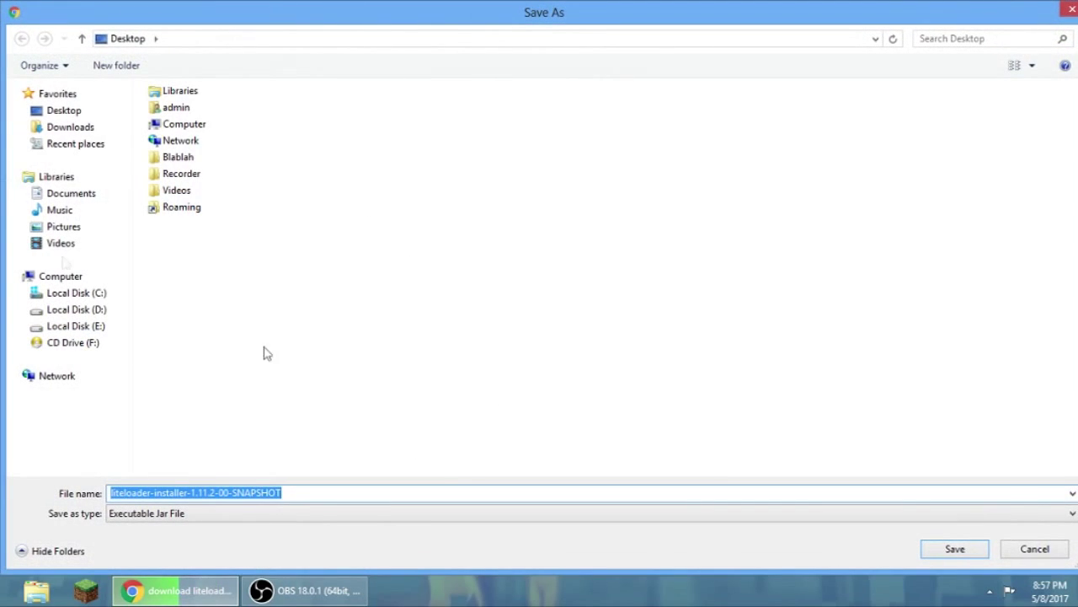
left_click(62, 117)
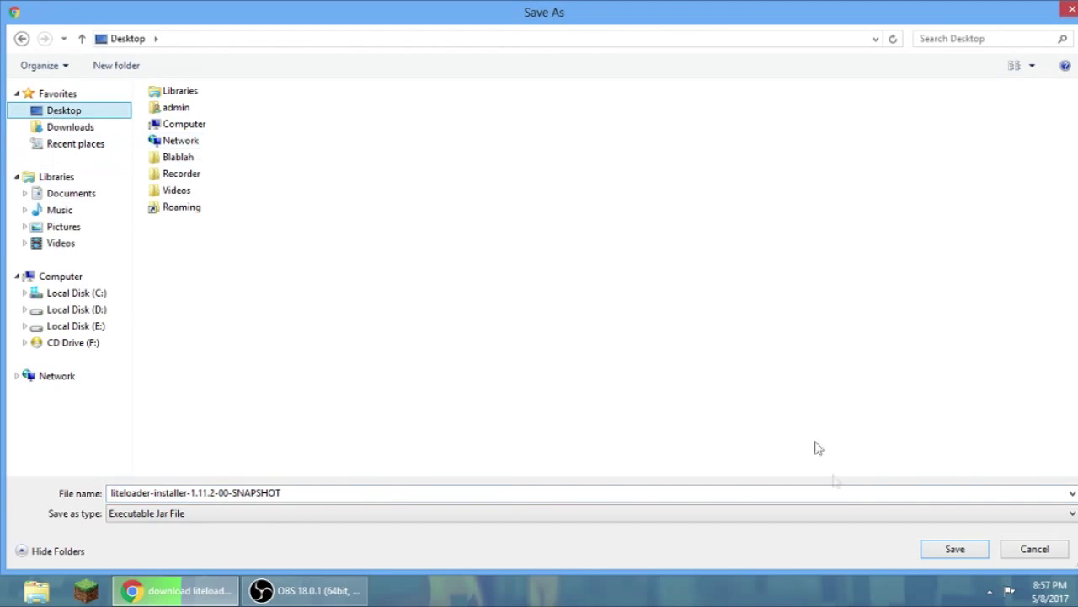
left_click(942, 552)
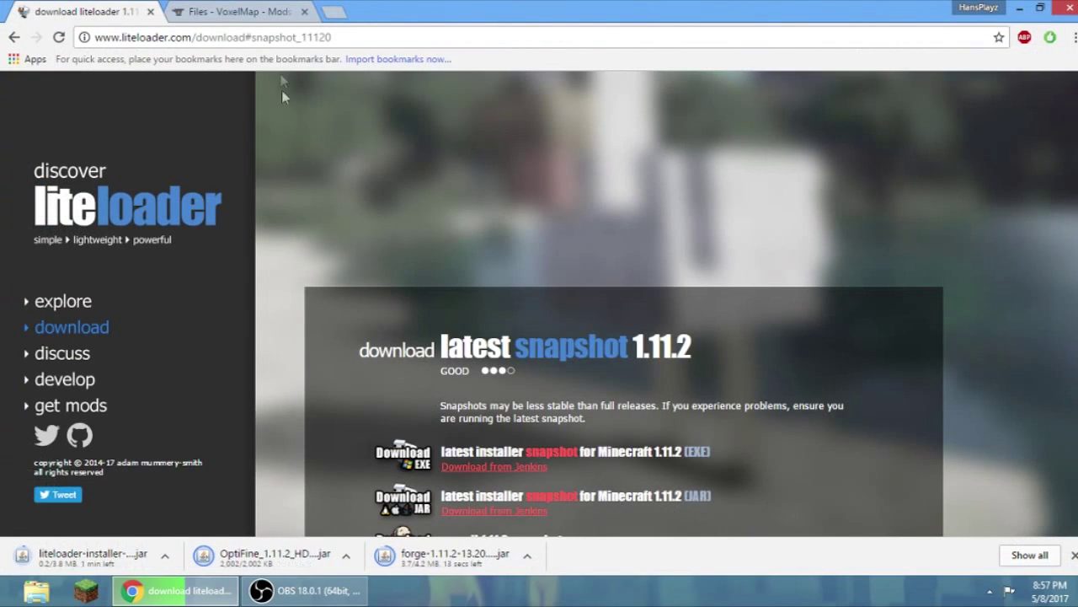
Download VoxelMap for 1.11.2 from CurseForge, save the litemod file to the Desktop, and close the LiteLoader page.
left_click(234, 10)
scroll(501, 310, "down", 2)
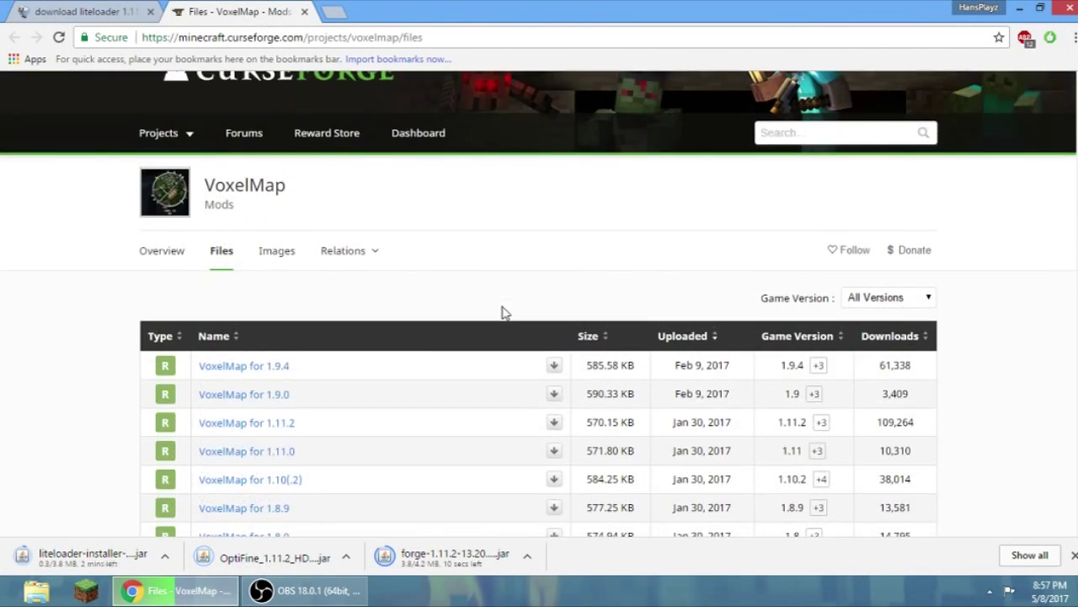
scroll(500, 310, "down", 2)
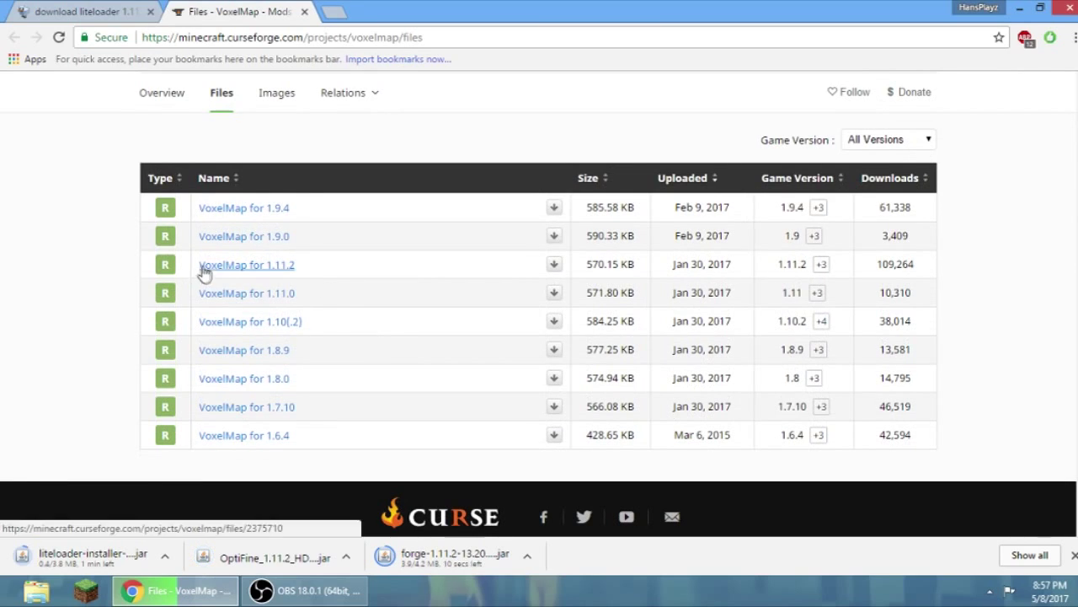
left_click_drag(190, 267, 375, 270)
left_click(262, 272)
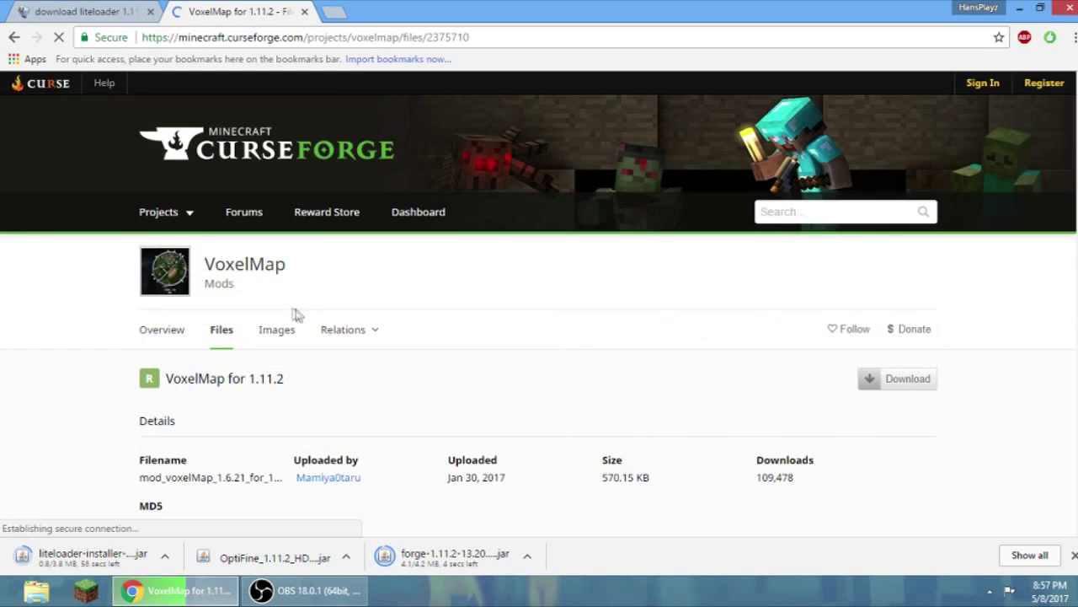
scroll(447, 356, "down", 2)
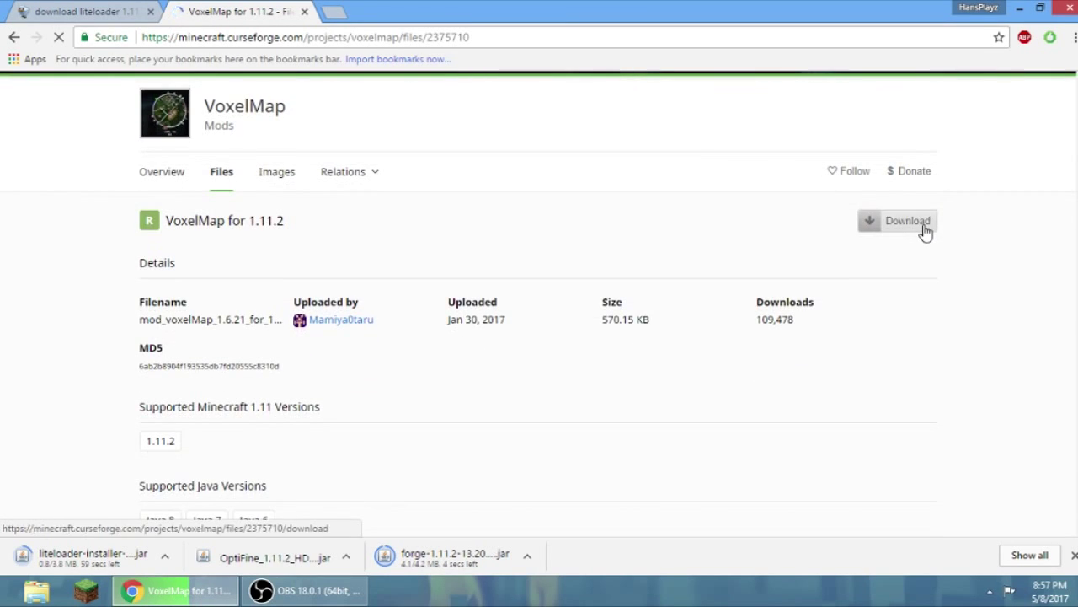
left_click(926, 233)
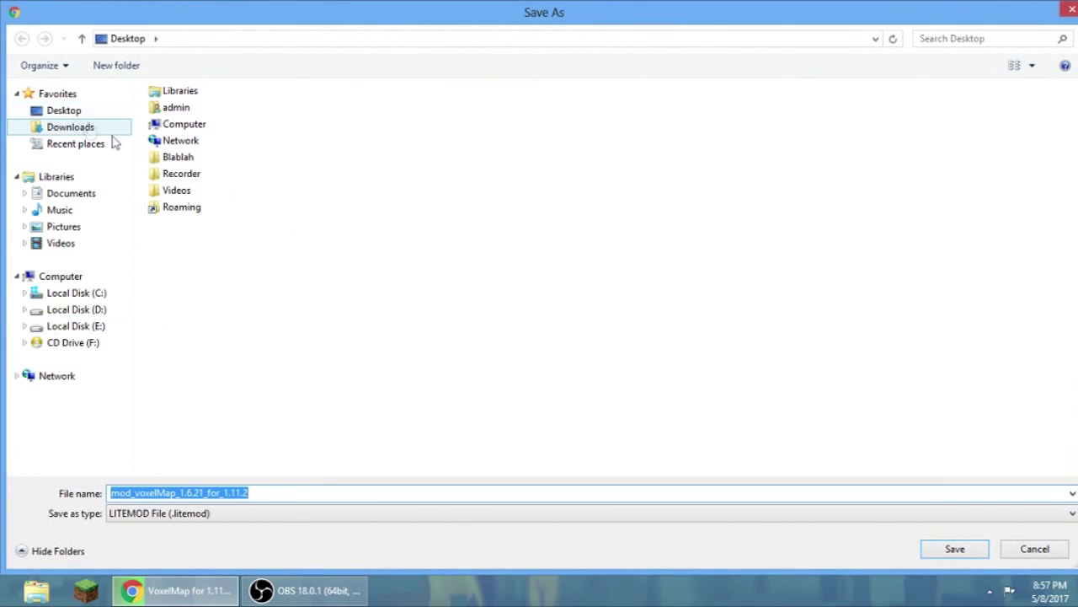
left_click(953, 556)
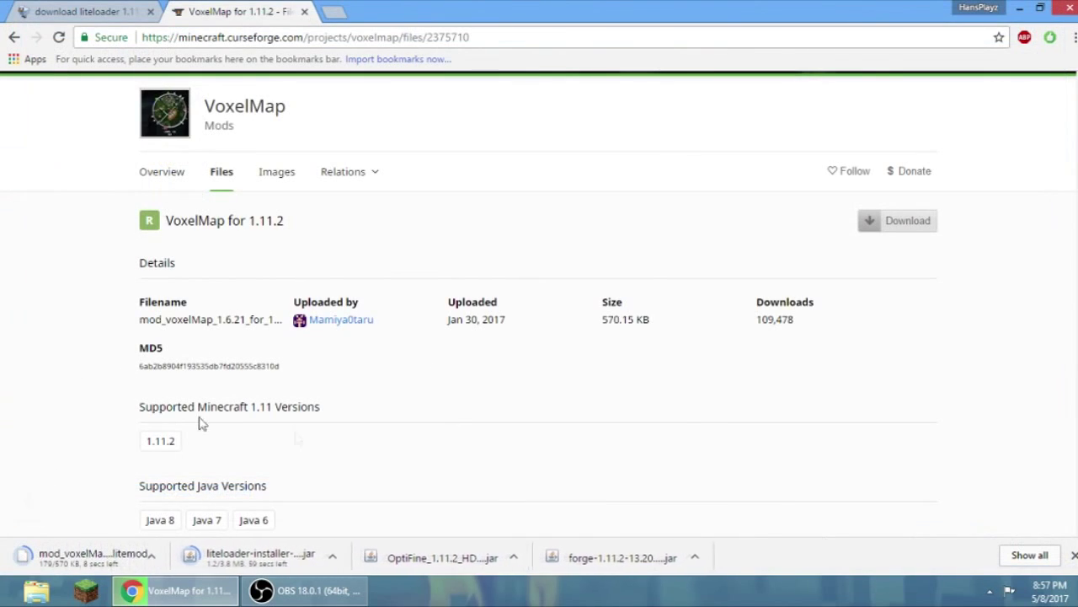
left_click(97, 11)
left_click(150, 12)
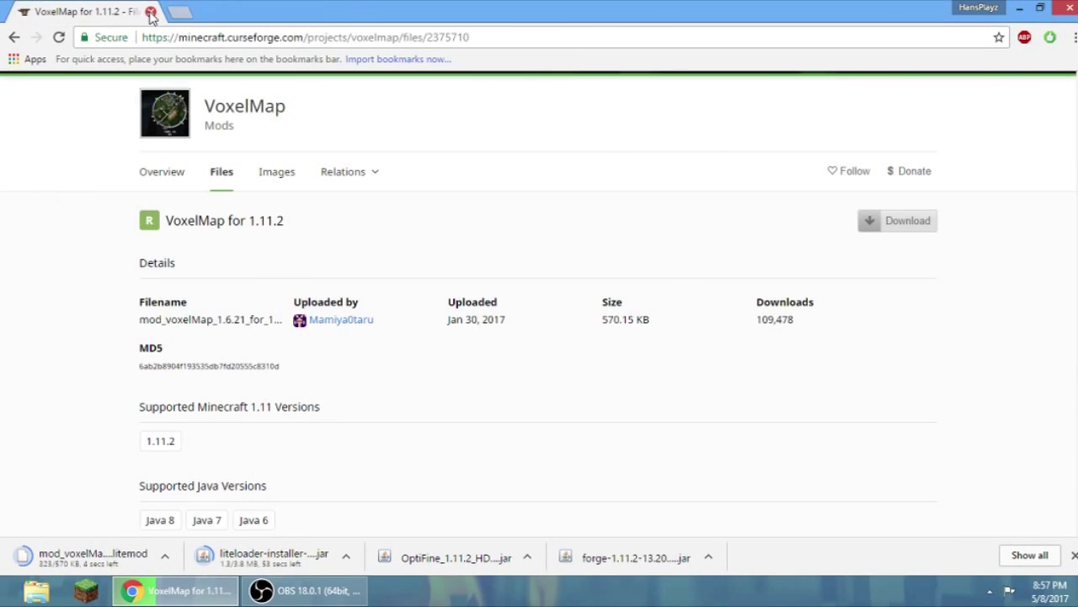
Close the VoxelMap page while keeping the downloads running, and check their progress in the downloads list.
left_click(151, 11)
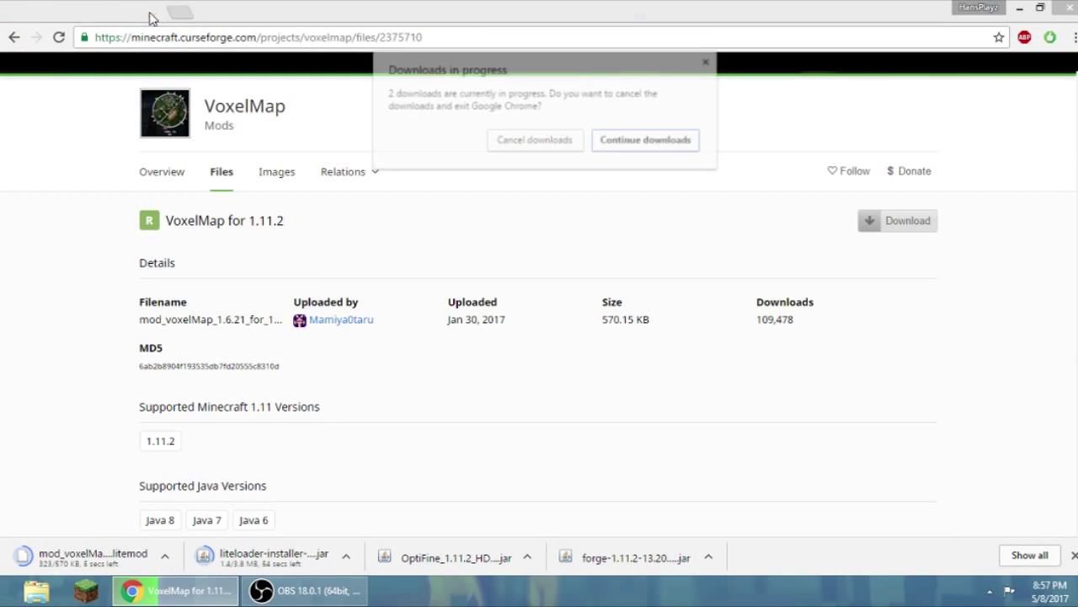
left_click(648, 143)
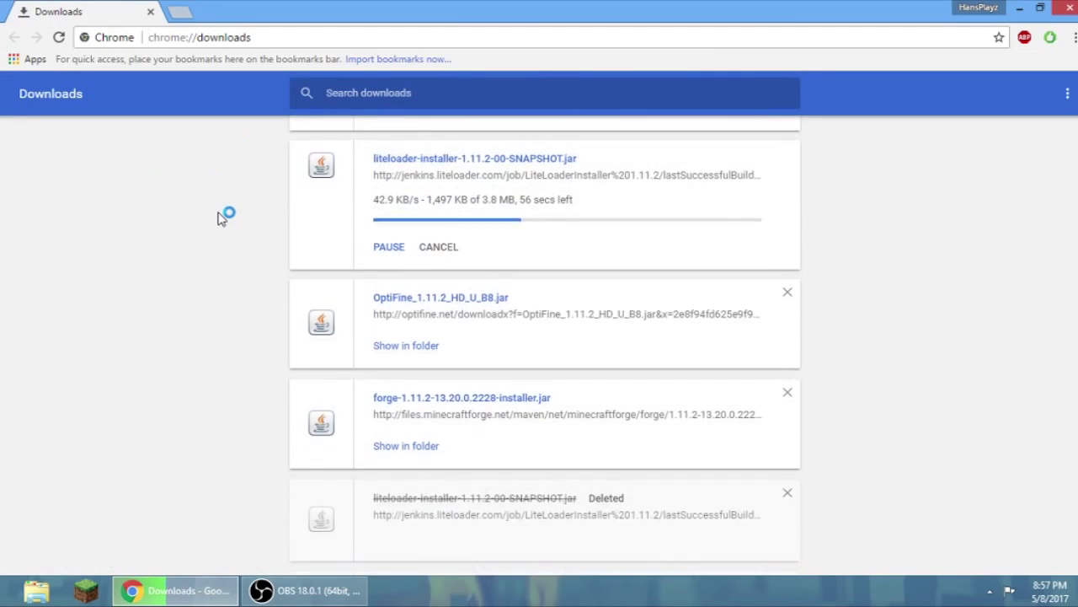
scroll(216, 219, "down", 1)
scroll(218, 219, "down", 1)
scroll(236, 221, "up", 1)
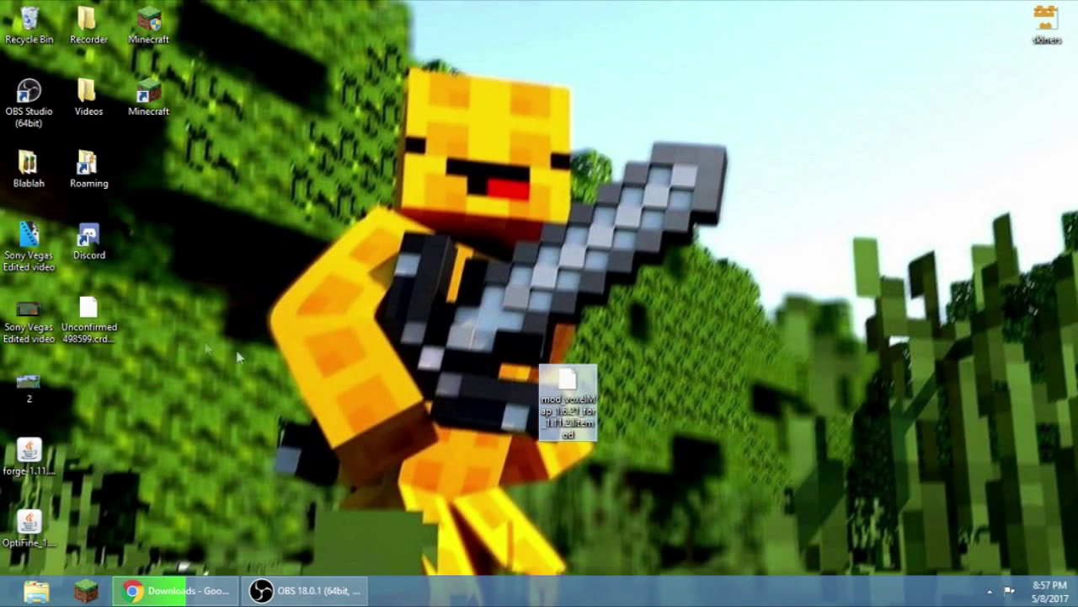
Line up the unconfirmed download, the Forge installer and the OptiFine jar in a row with the VoxelMap file on the desktop.
left_click_drag(89, 318, 448, 396)
left_click_drag(29, 455, 482, 401)
left_click_drag(29, 523, 627, 396)
right_click(640, 197)
left_click(435, 168)
right_click(426, 149)
left_click(554, 217)
right_click(444, 149)
left_click(510, 212)
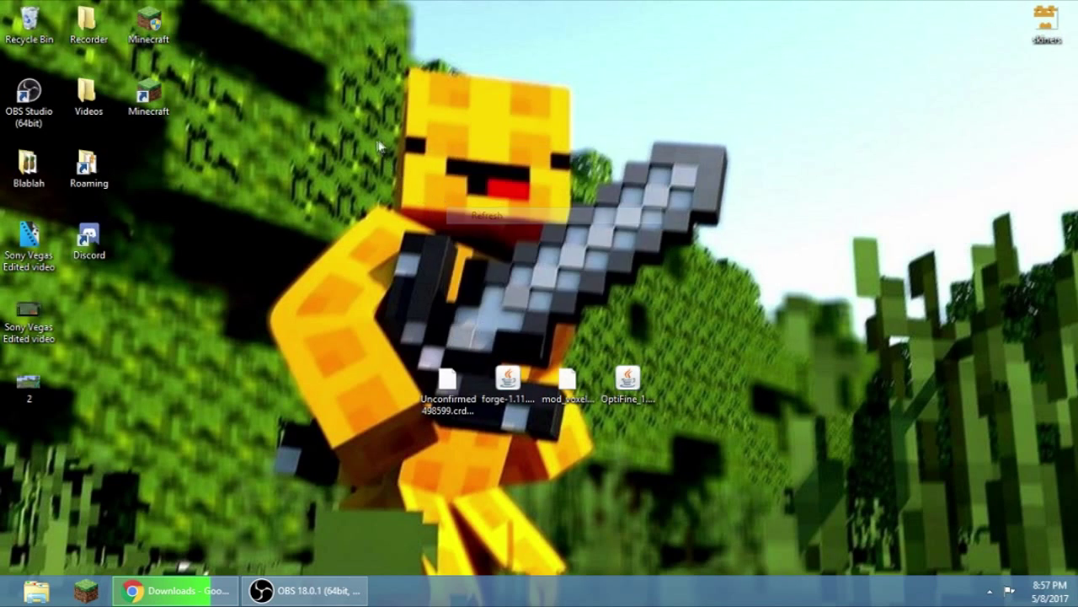
right_click(385, 141)
left_click(484, 208)
right_click(391, 161)
left_click(464, 241)
right_click(456, 154)
left_click(532, 234)
right_click(511, 211)
right_click(554, 160)
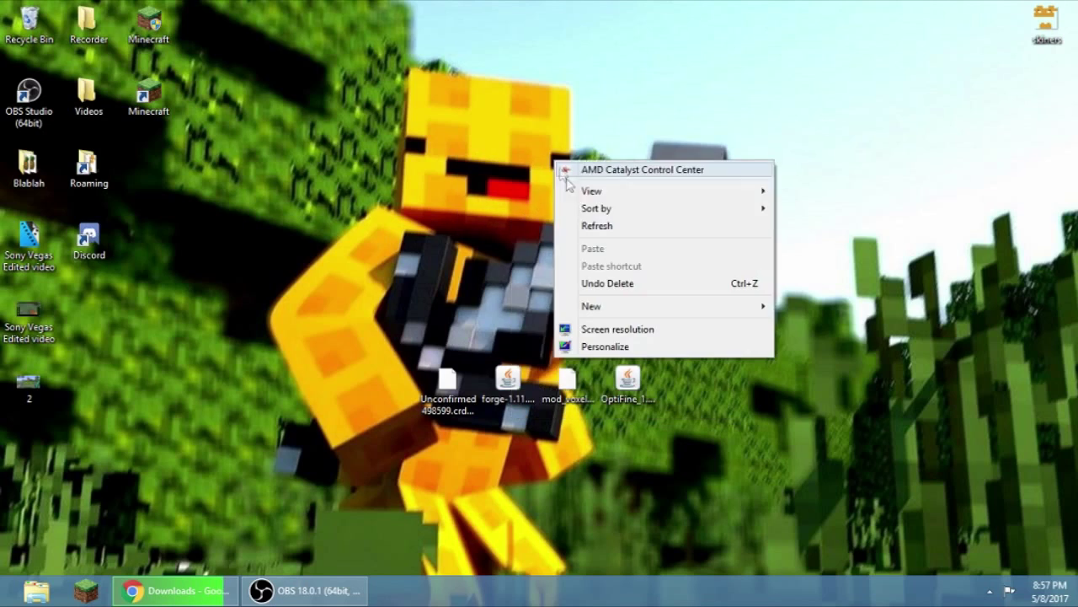
left_click(595, 225)
Check the LiteLoader download, place its installer in the row with the other mod files, and refresh the desktop.
left_click(187, 594)
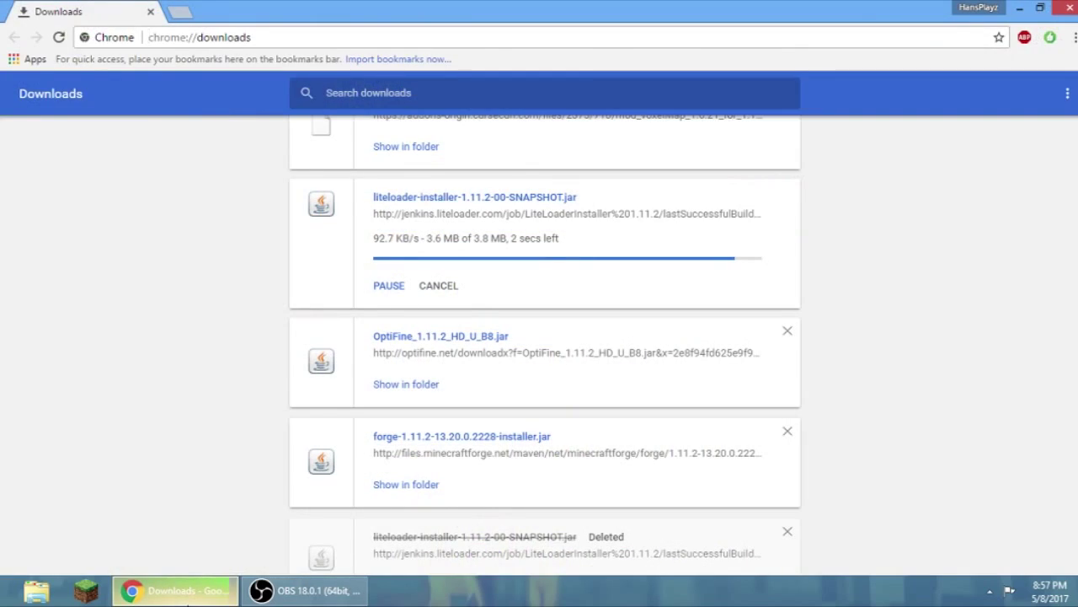
left_click(187, 594)
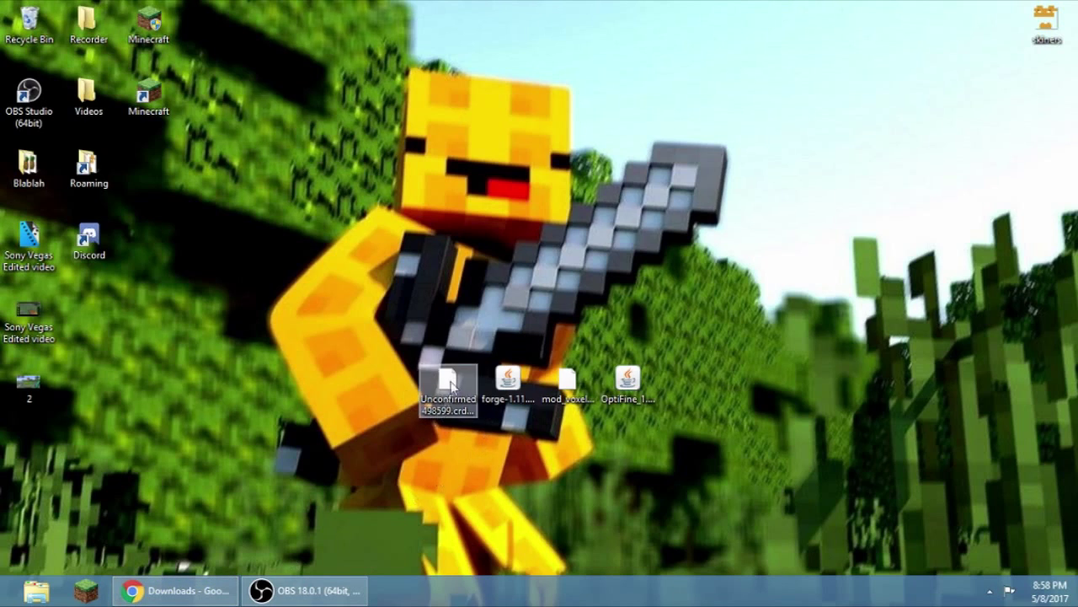
left_click_drag(30, 451, 449, 381)
right_click(599, 43)
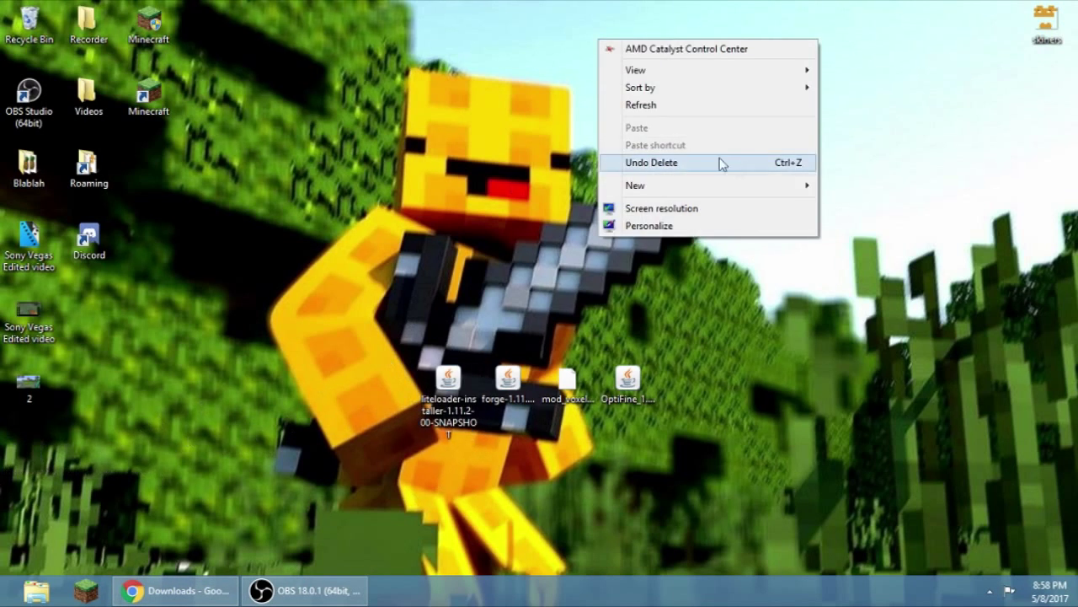
left_click(641, 106)
Create a new folder named garbage on the desktop.
right_click(506, 136)
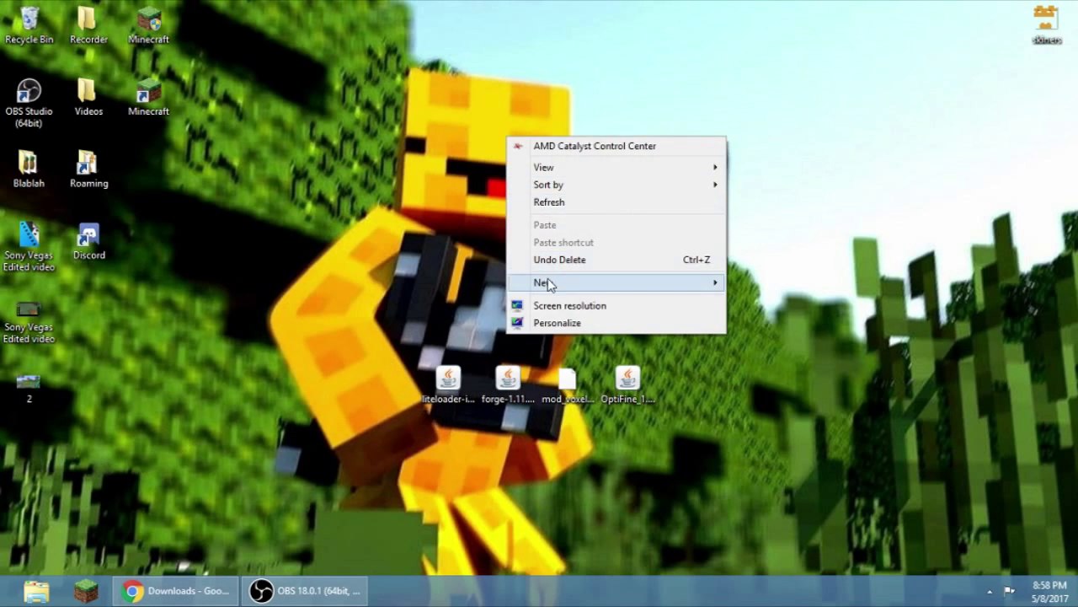
mouse_move(546, 284)
left_click(770, 284)
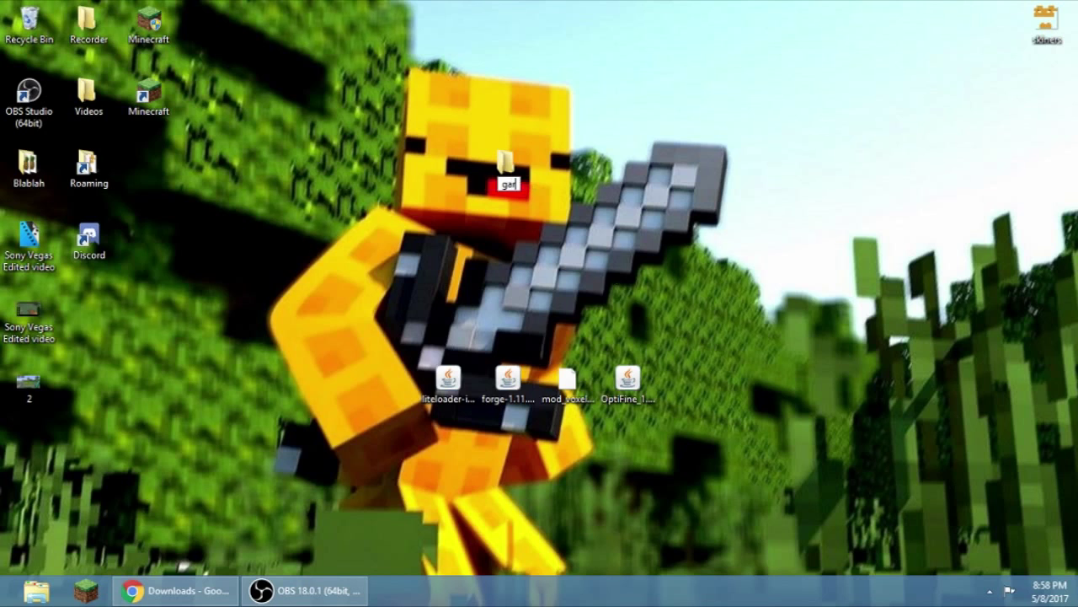
left_click(612, 276)
Move the LiteLoader, Forge, VoxelMap and OptiFine files into the garbage folder and open it.
left_click_drag(682, 435, 363, 349)
left_click_drag(508, 379, 508, 169)
double_click(507, 168)
Run the forge-1.11.2-13.20.0.2228 installer and install the Forge client.
right_click(176, 173)
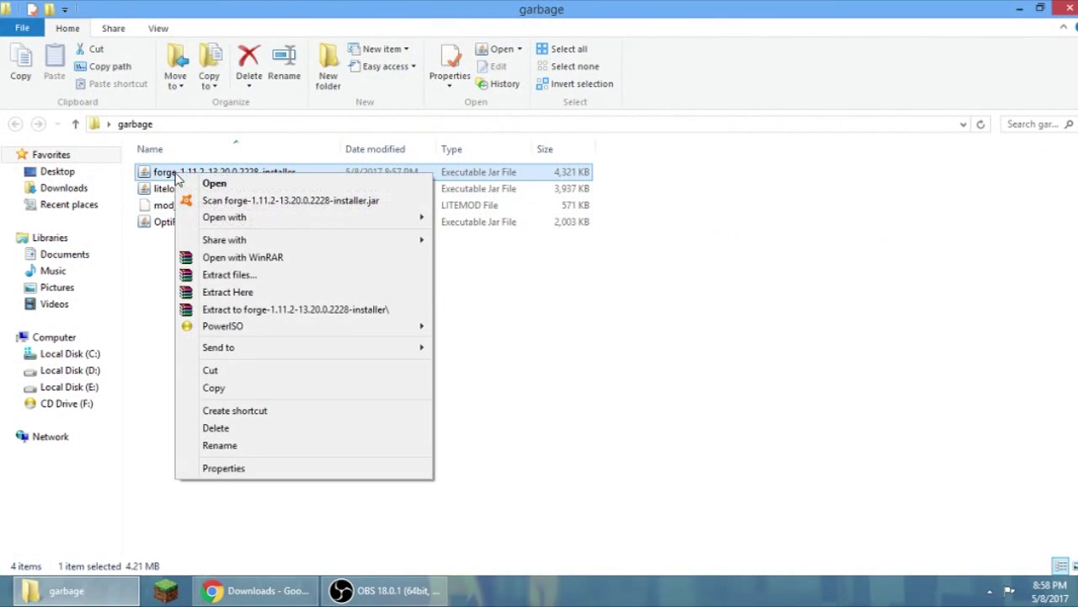
mouse_move(325, 221)
left_click(462, 220)
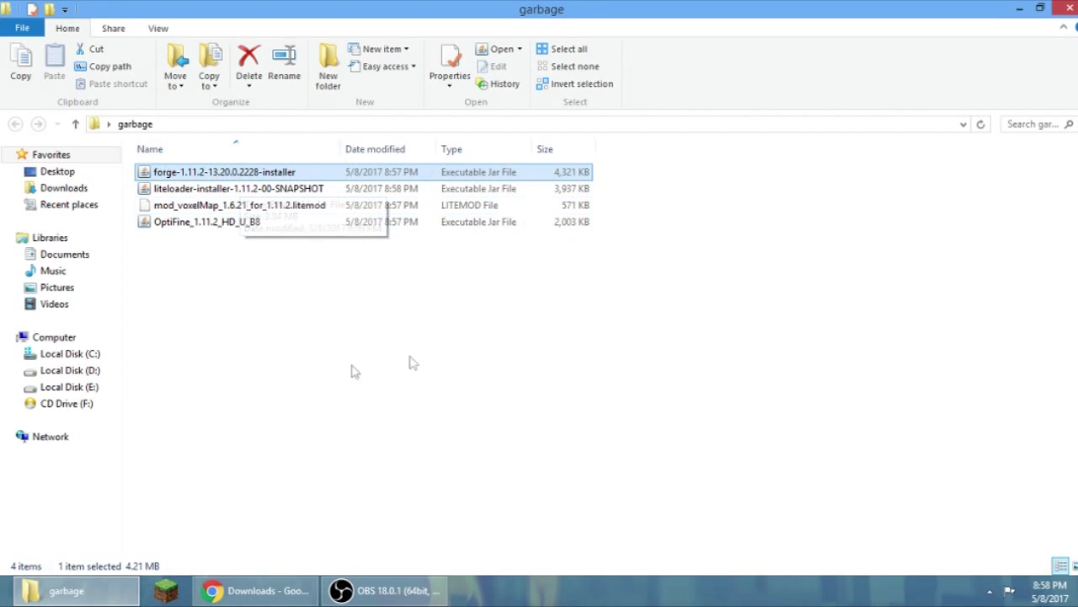
left_click(509, 456)
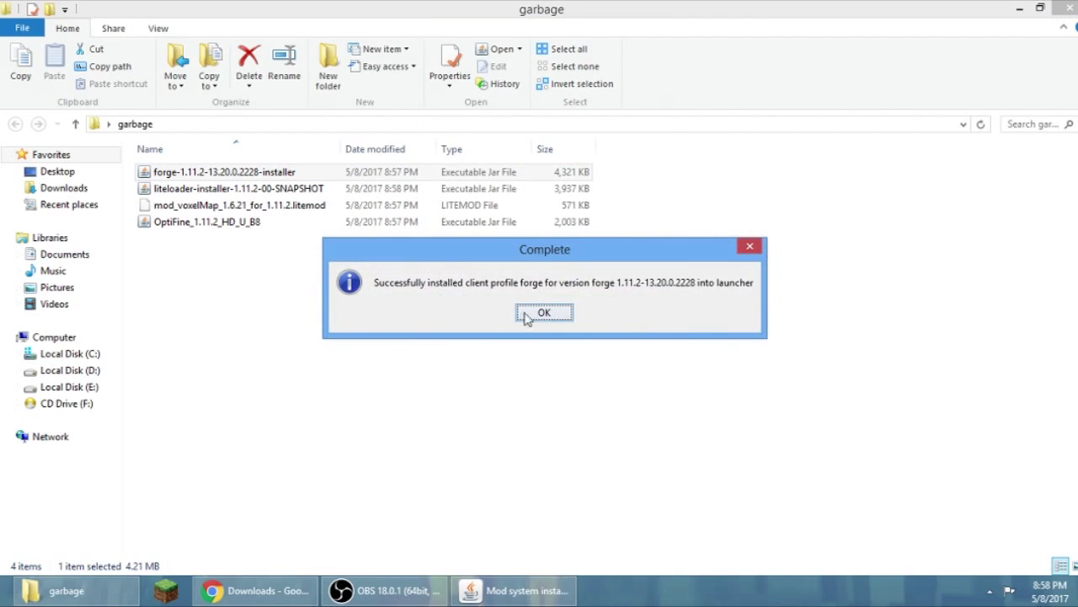
left_click(544, 312)
Install LiteLoader 1.11.2 from its installer, extending from 1.11.2-forge1.11.2-13.20.0.2228.
right_click(183, 194)
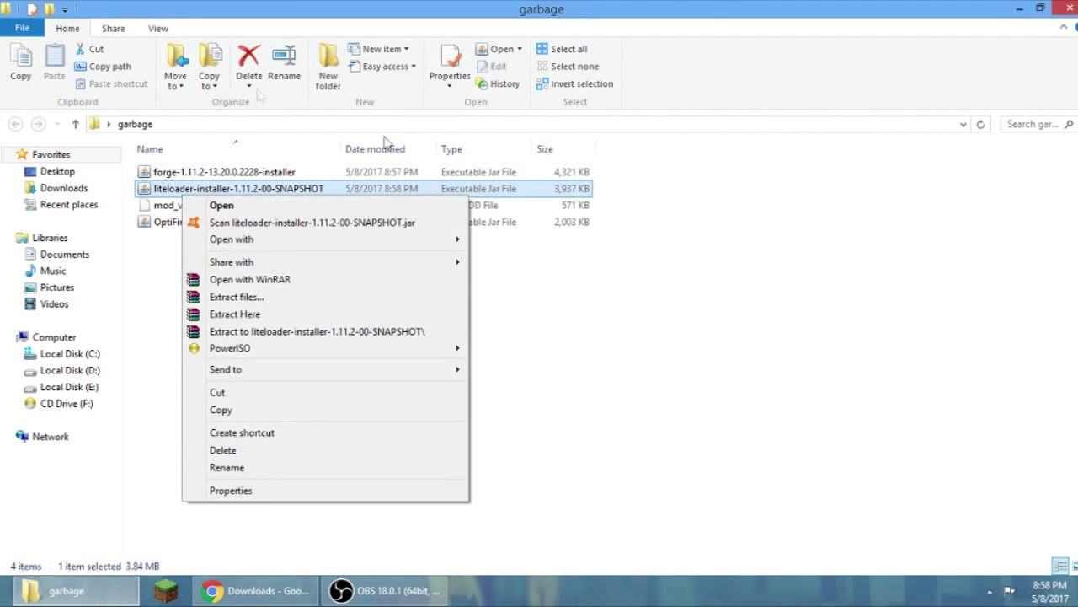
left_click(244, 206)
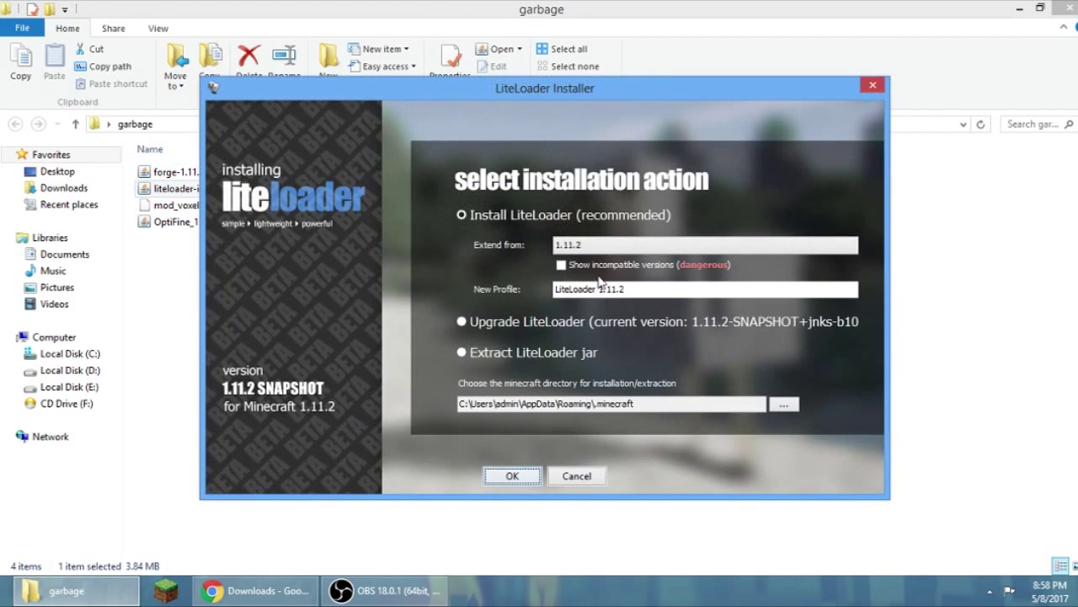
left_click(589, 246)
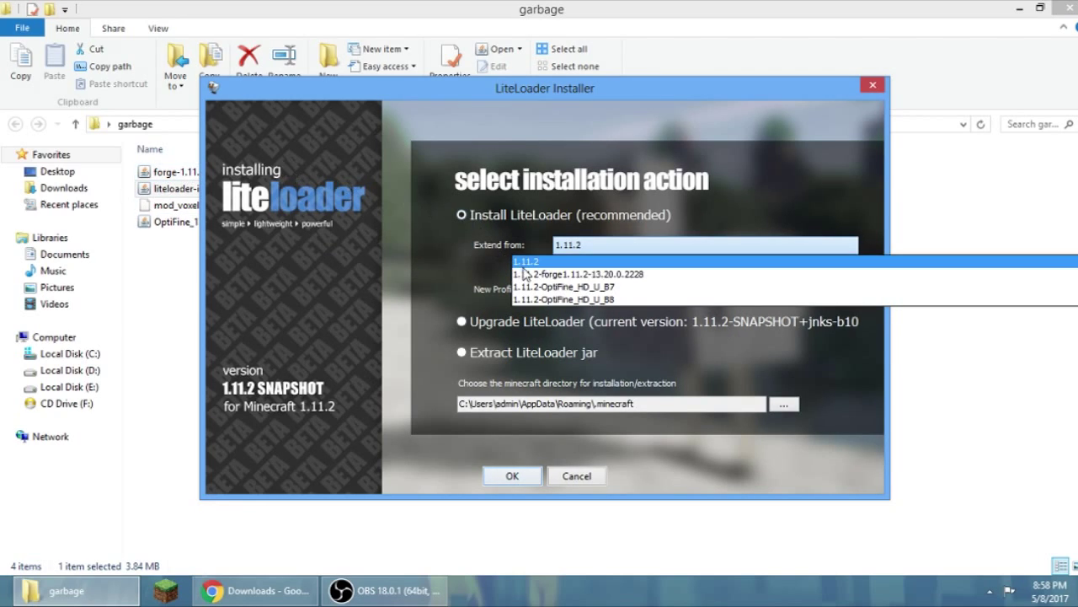
left_click(526, 274)
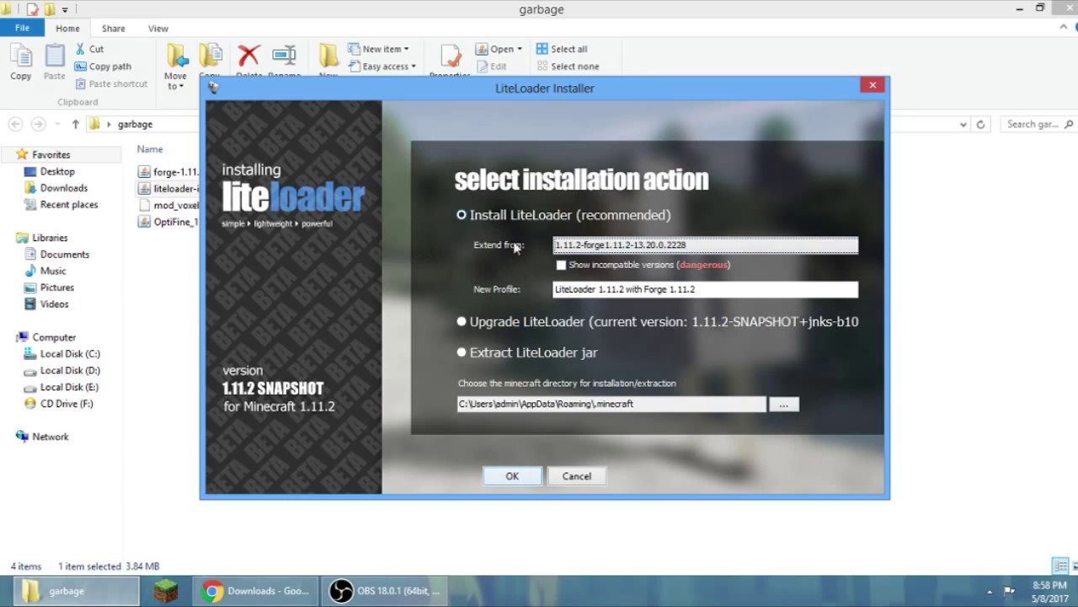
left_click(515, 475)
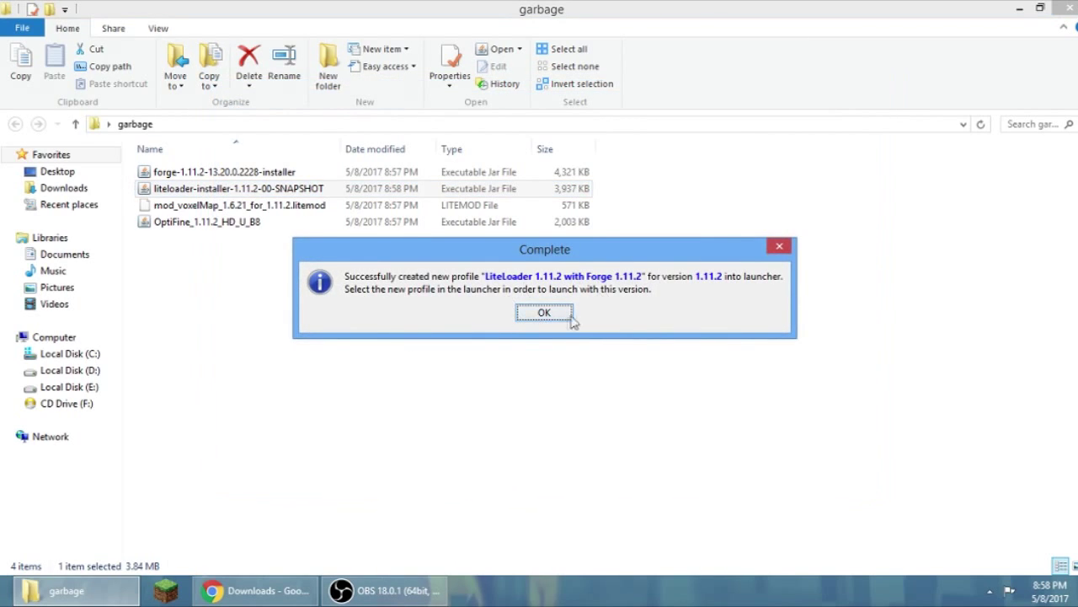
left_click(554, 321)
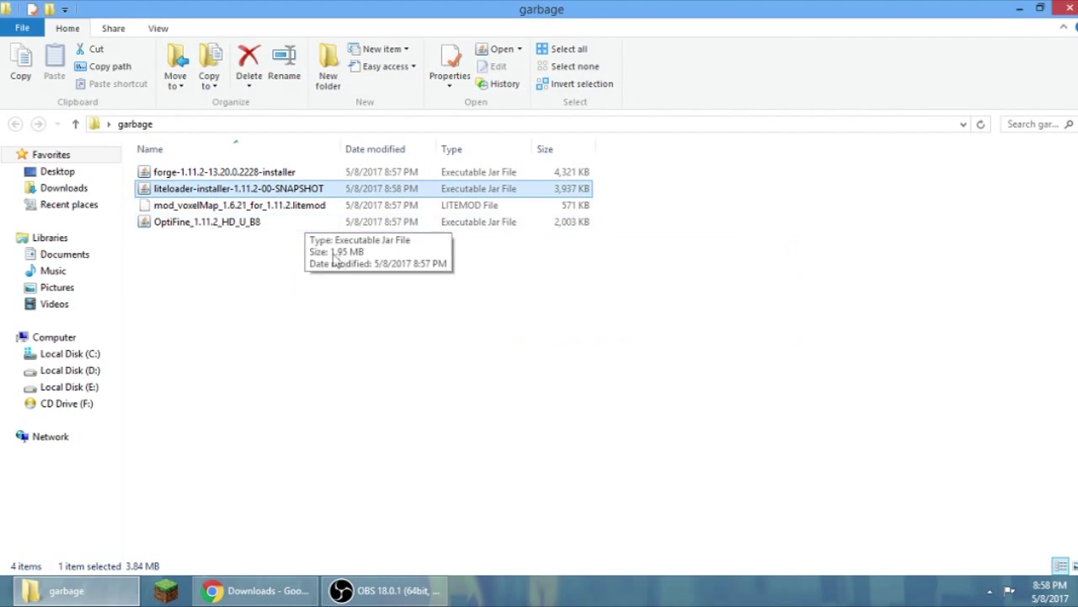
Select the VoxelMap and OptiFine files and restore the garbage folder window to its smaller size.
left_click_drag(344, 261, 263, 210)
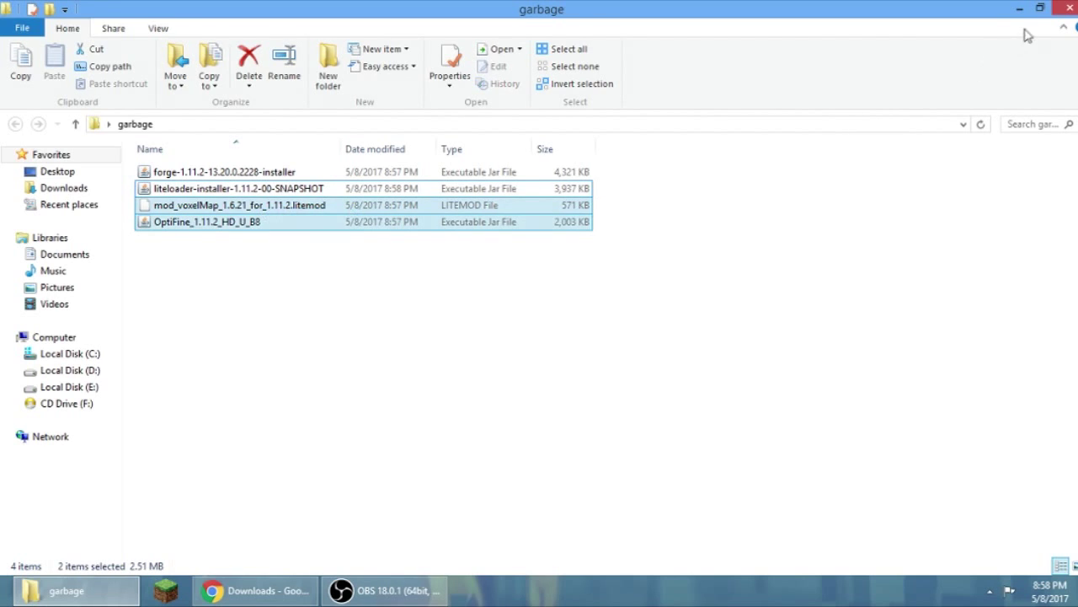
left_click(1040, 7)
left_click_drag(603, 244, 674, 242)
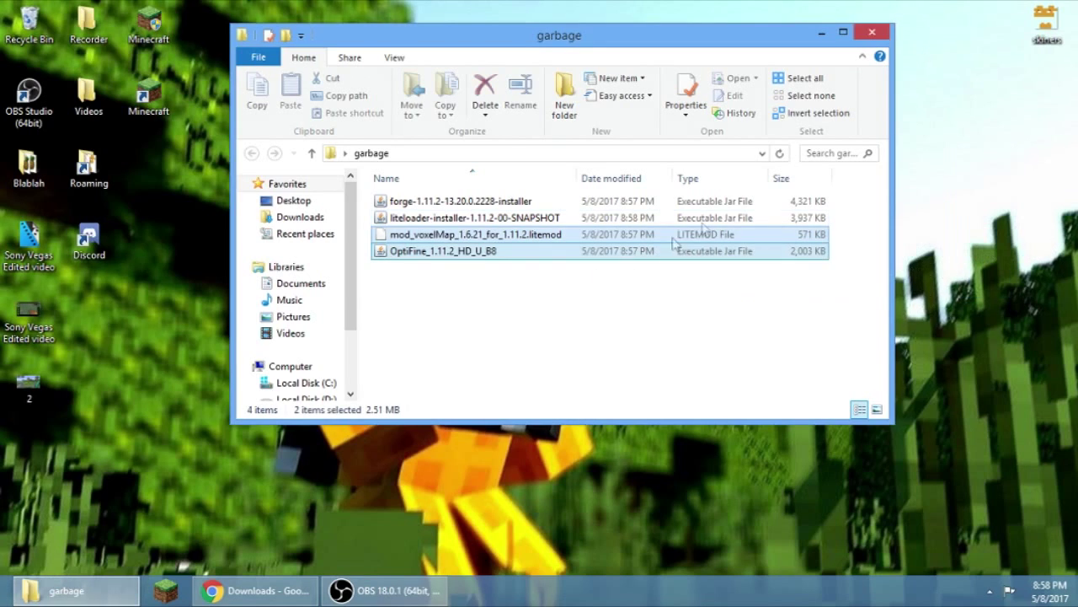
Run the OptiFine_1.11.2_HD_U_B8 installer and install OptiFine into the .minecraft folder.
right_click(405, 255)
left_click(392, 301)
left_click(398, 307)
double_click(414, 253)
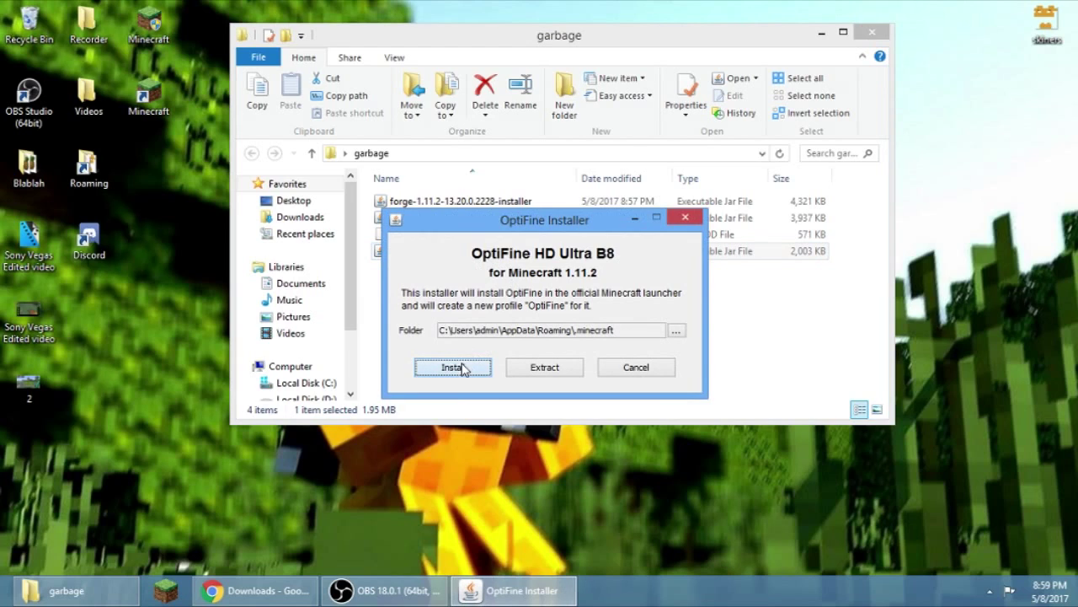
left_click(453, 368)
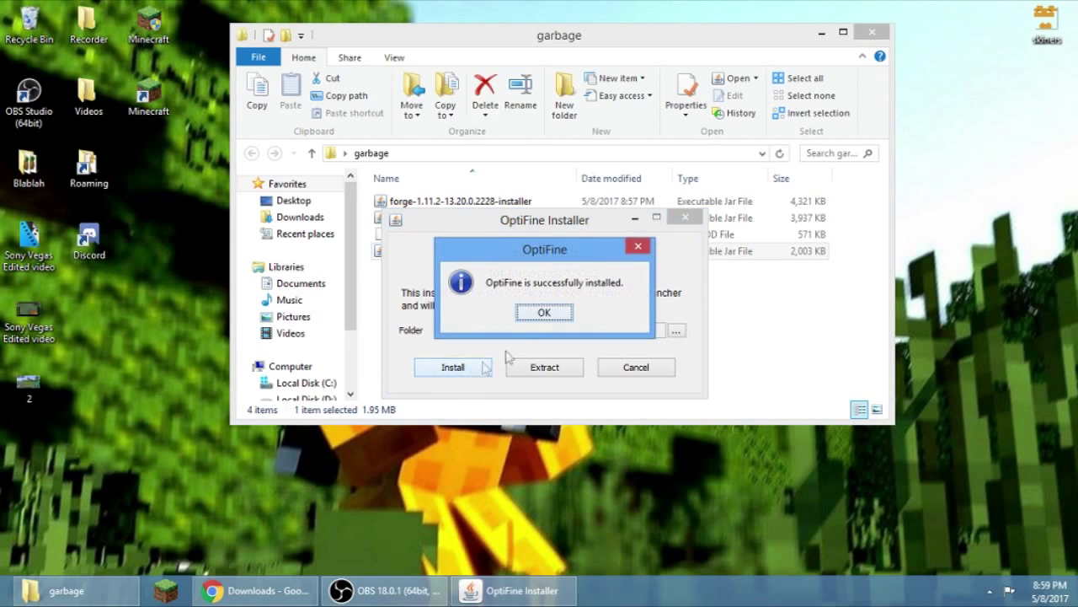
left_click(545, 315)
left_click(764, 329)
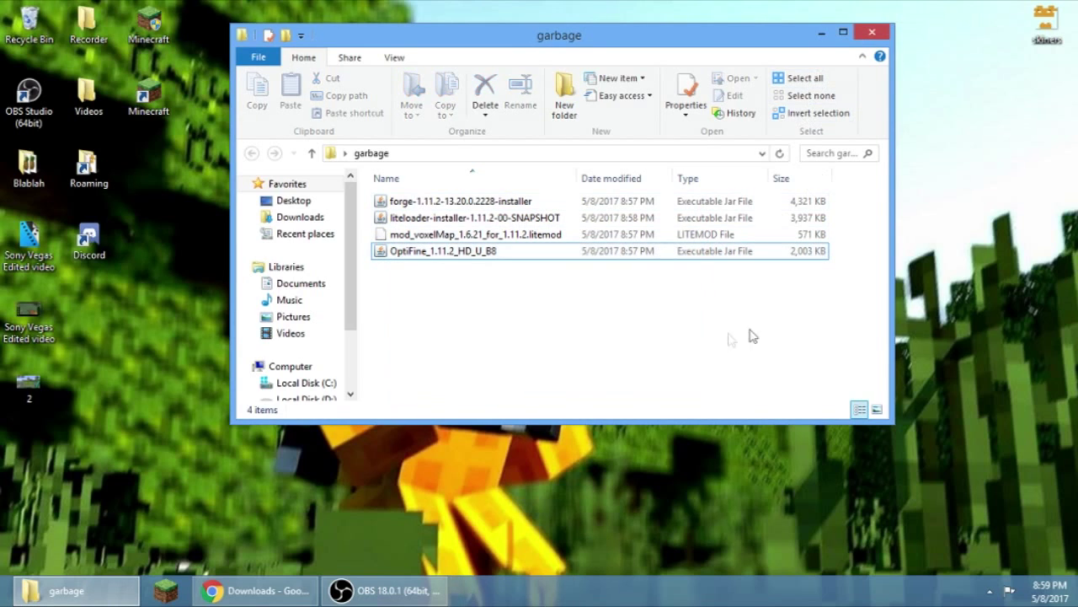
Move the VoxelMap and OptiFine files out of the garbage folder onto the desktop and close the folder.
left_click_drag(810, 308, 556, 278)
left_click_drag(489, 291, 978, 211)
left_click(873, 34)
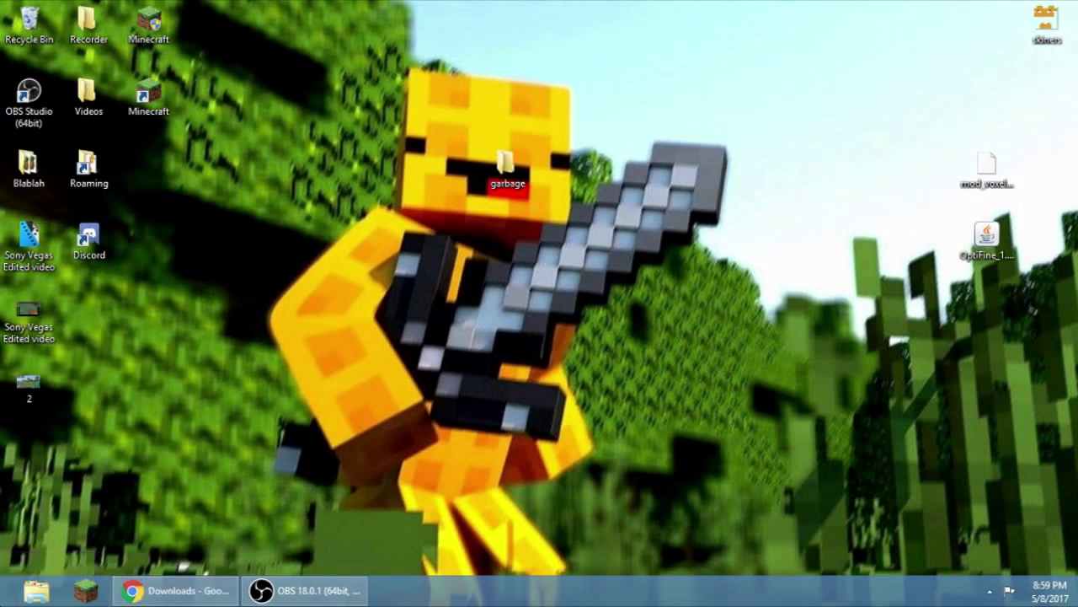
Open the app search from the Start screen.
left_click(4, 600)
scroll(989, 149, "down", 1)
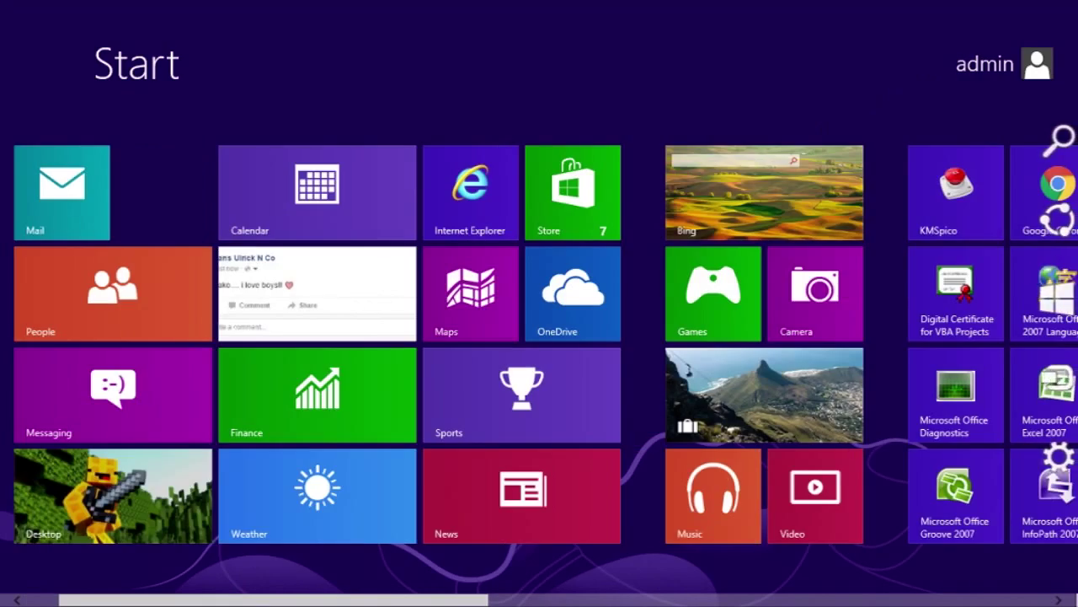
left_click(1042, 160)
type("@")
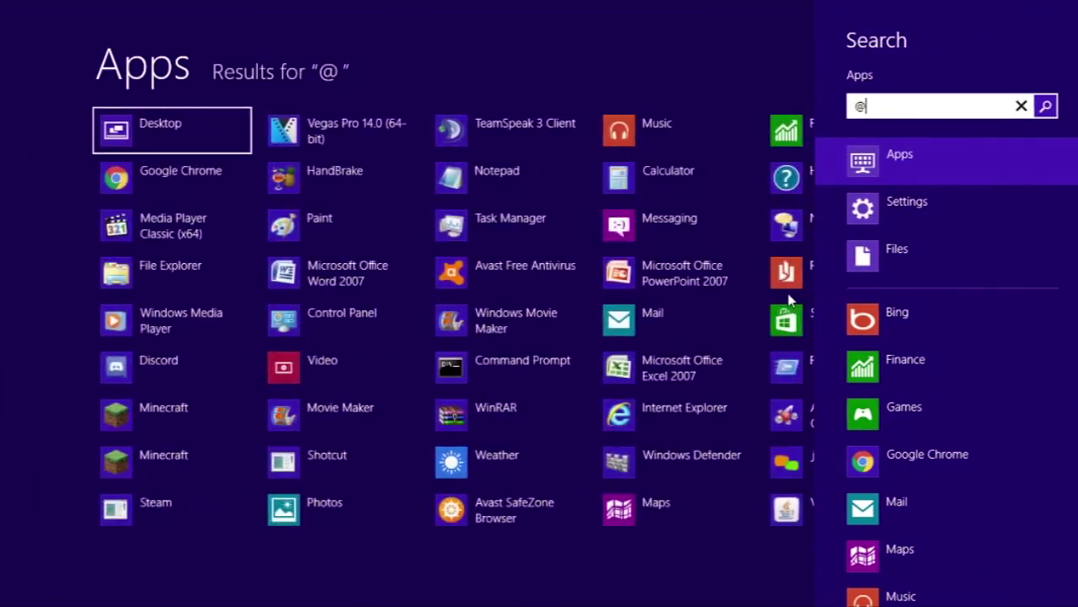
key("BackSpace")
type("#")
key("BackSpace")
type("$")
key("BackSpace")
type("%")
key("BackSpace")
type("^")
key("BackSpace")
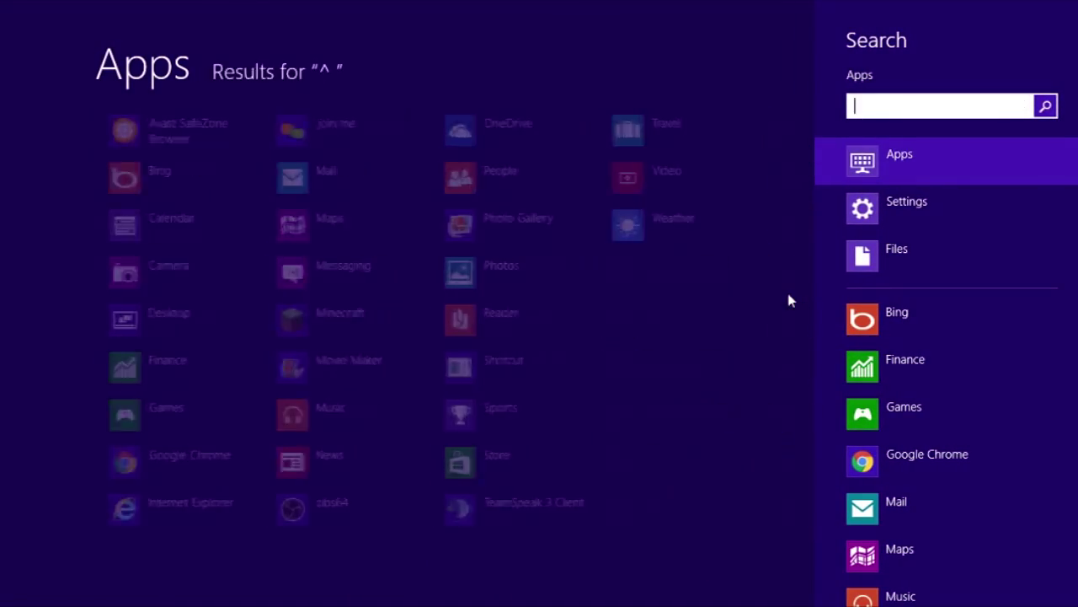
type("&")
key("BackSpace")
type("^")
key("BackSpace")
type("%")
key("BackSpace")
type("$")
key("BackSpace")
type("#")
key("BackSpace")
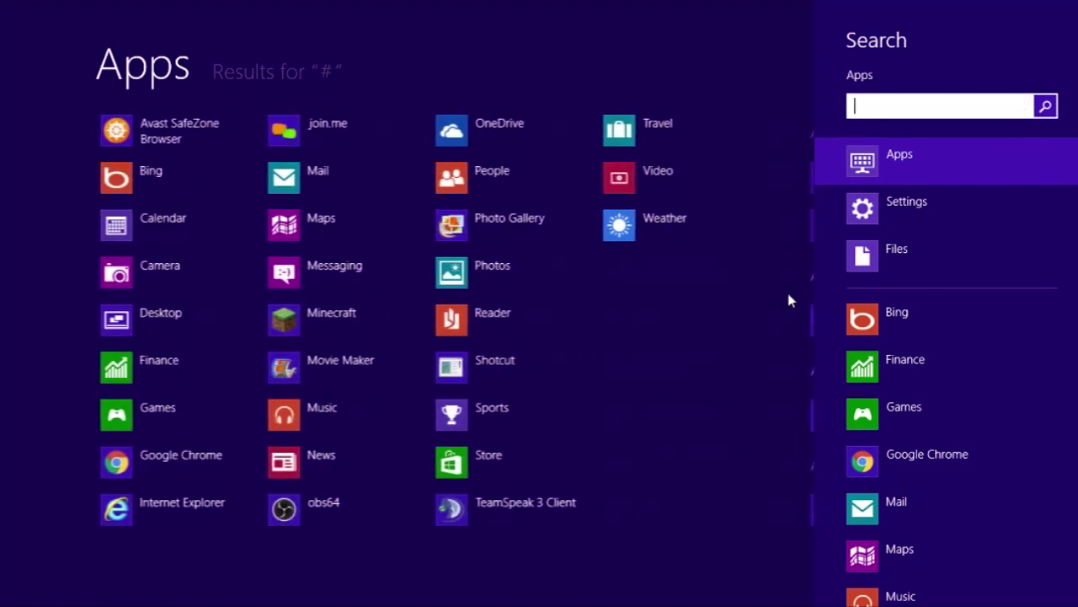
Search for %appdata%, open the .minecraft folder inside Roaming, and maximize its window.
type("%appda")
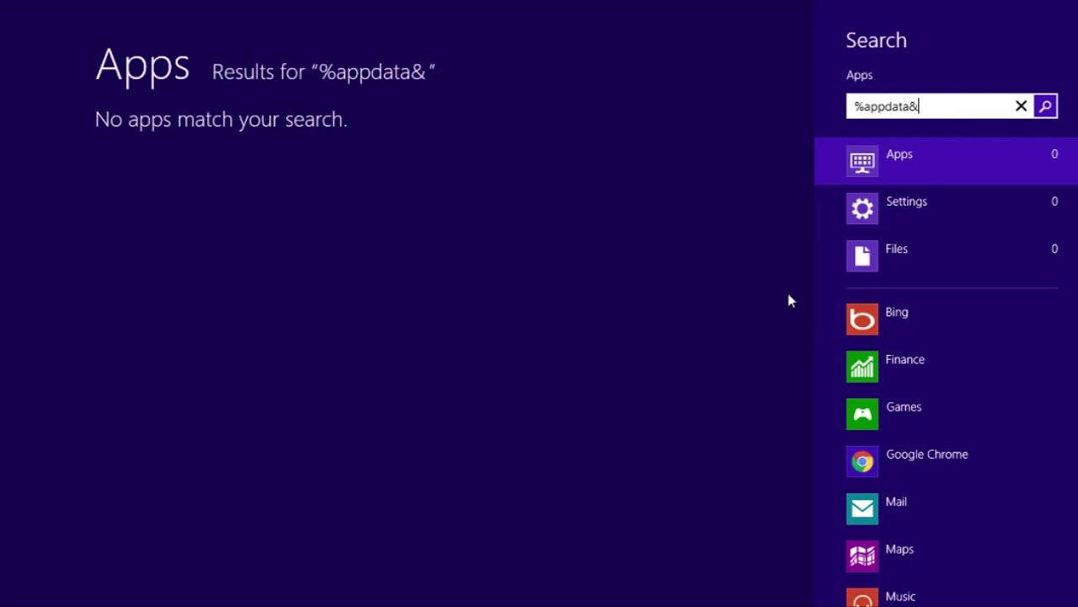
type("ta%")
left_click(881, 155)
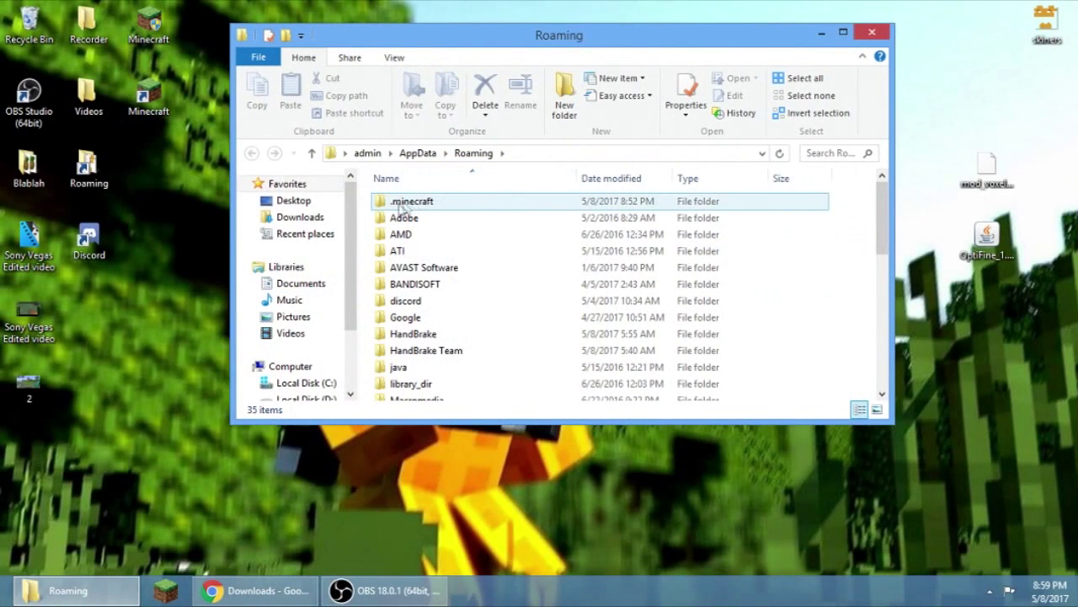
double_click(400, 203)
left_click(843, 33)
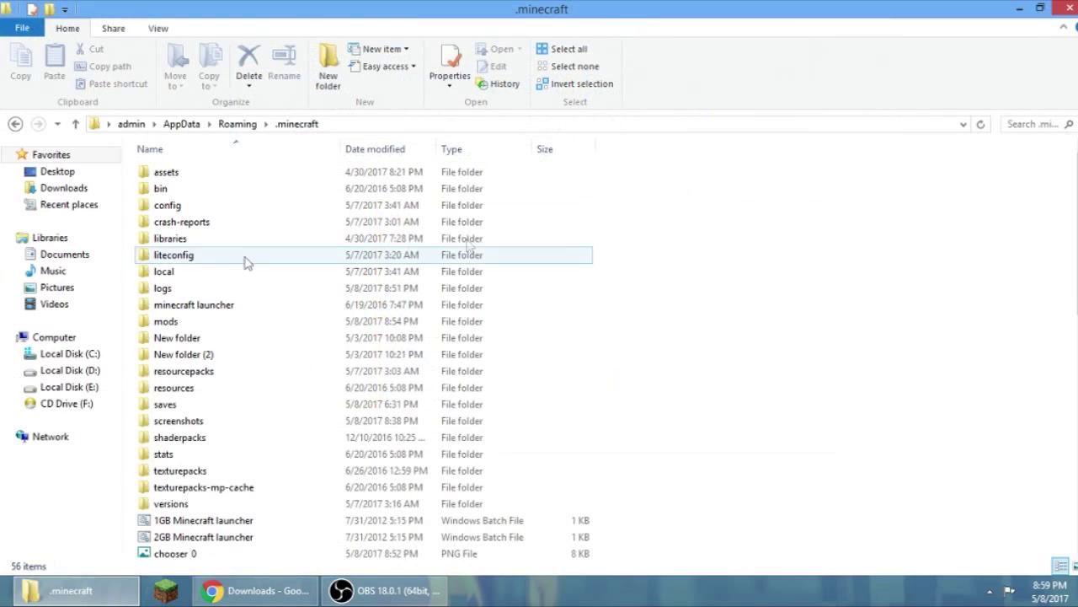
Look inside the mods folder and return to the .minecraft folder.
left_click(175, 324)
double_click(173, 323)
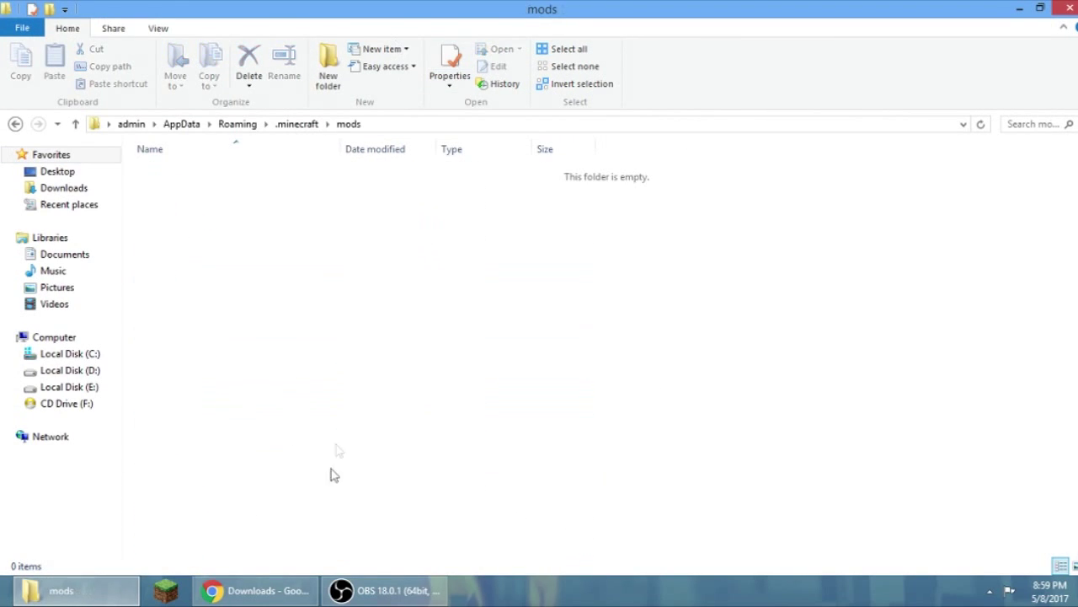
left_click(15, 124)
Create a new folder in the .minecraft folder, try to name it mods, and decline merging it with the existing folder.
right_click(947, 318)
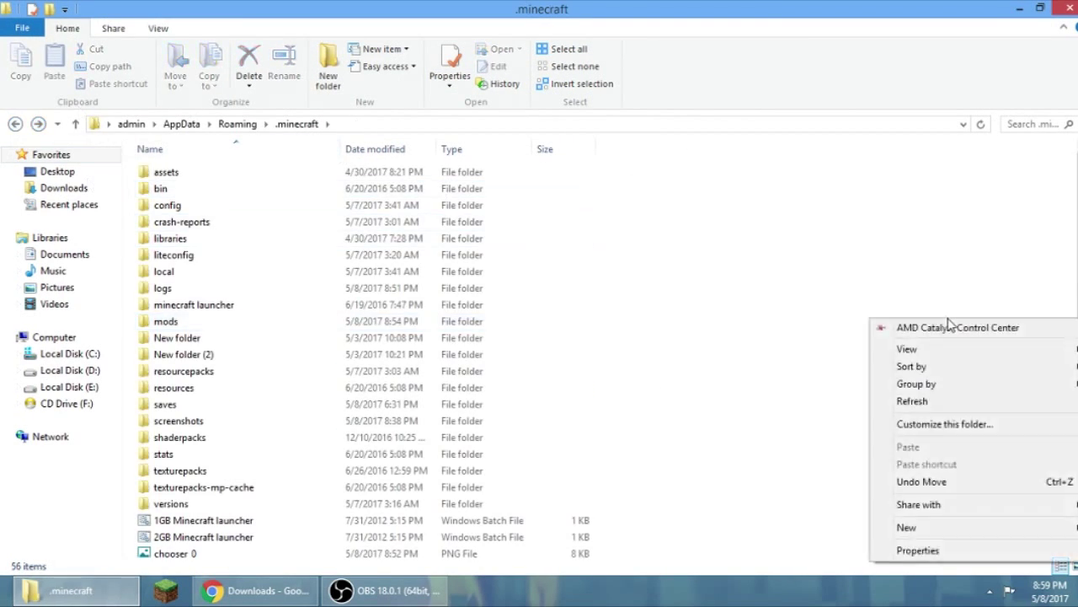
mouse_move(909, 528)
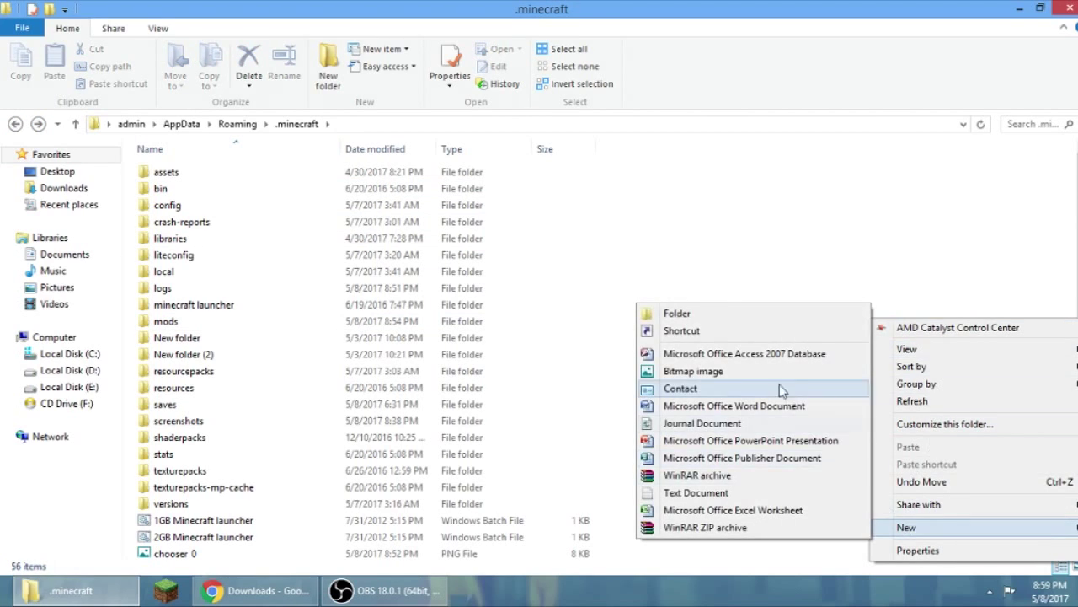
left_click(682, 313)
type("m")
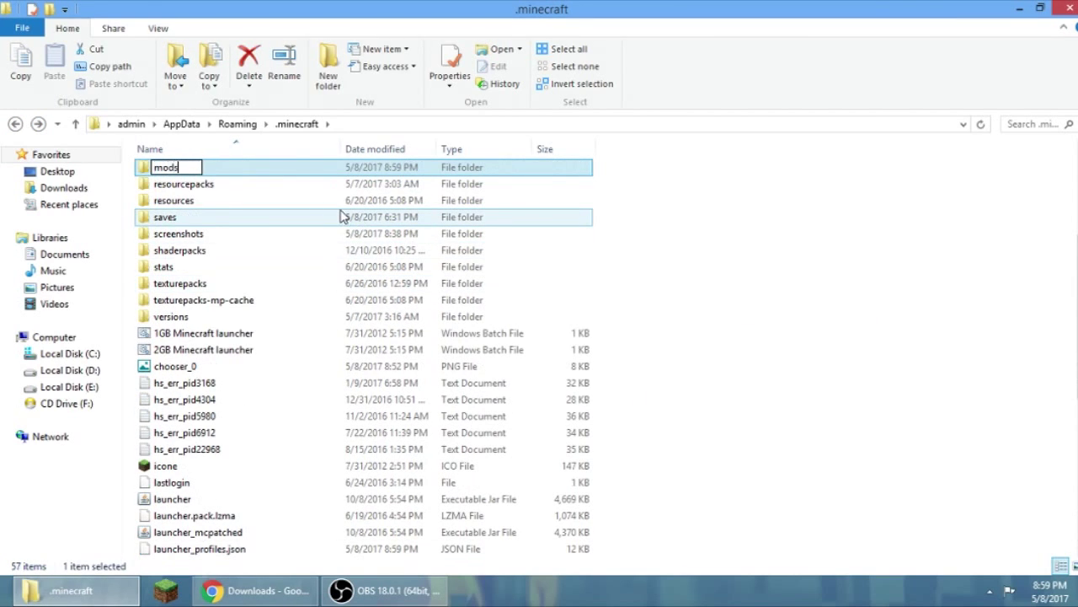
type("ods")
key("Return")
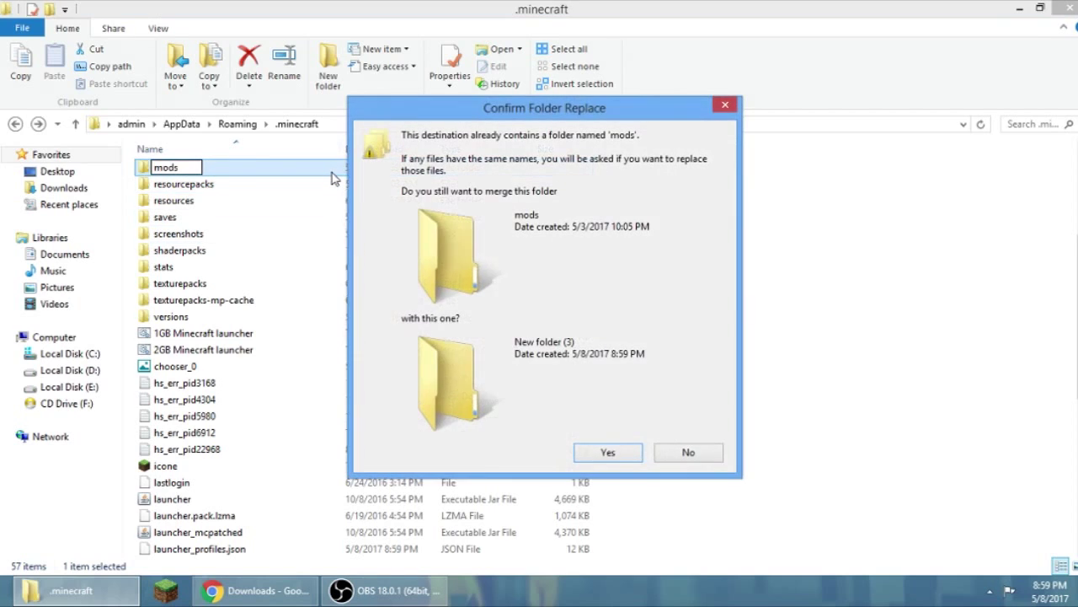
left_click(688, 453)
key("shift+F10")
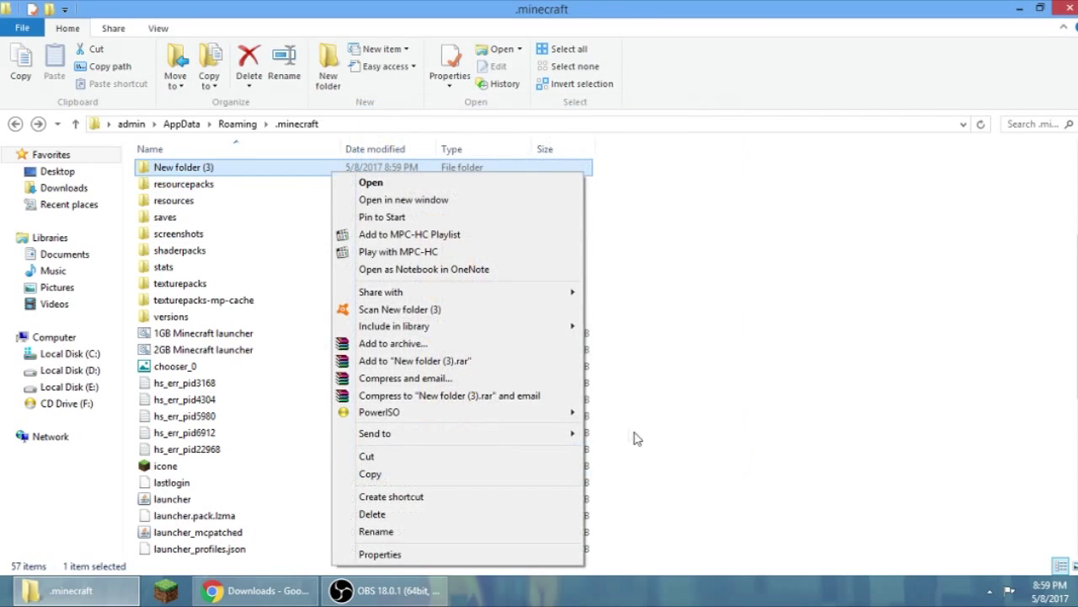
left_click(665, 187)
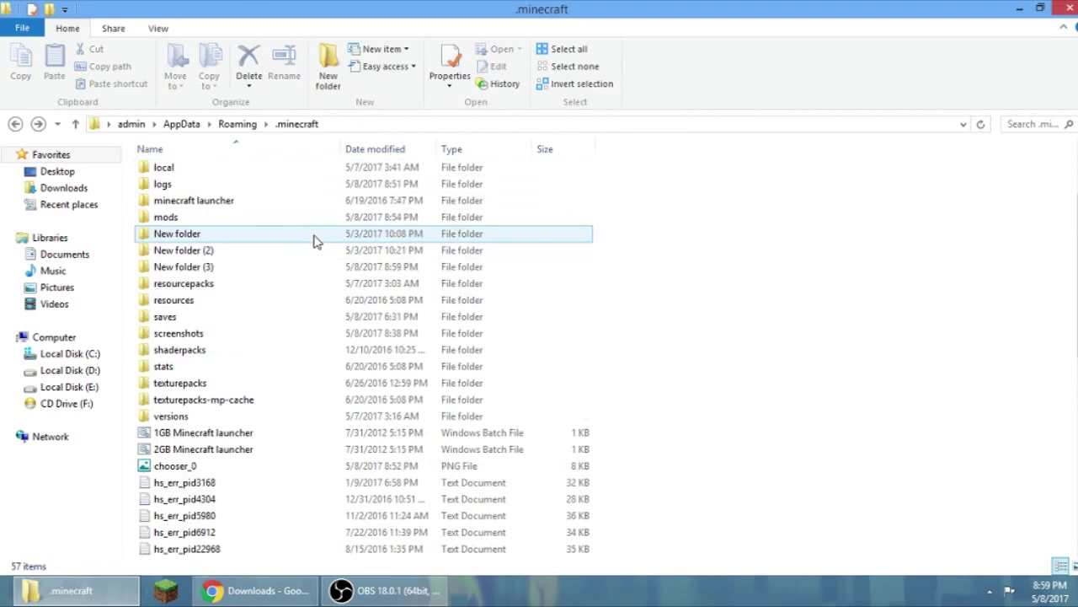
Look inside New folder (2) and return to the .minecraft folder.
double_click(261, 261)
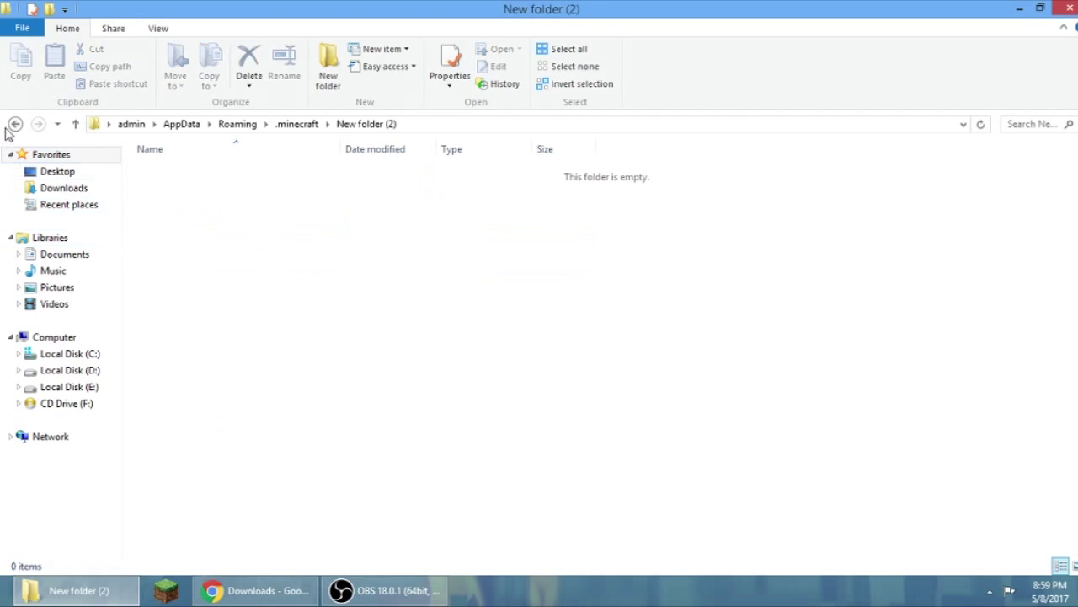
left_click(15, 124)
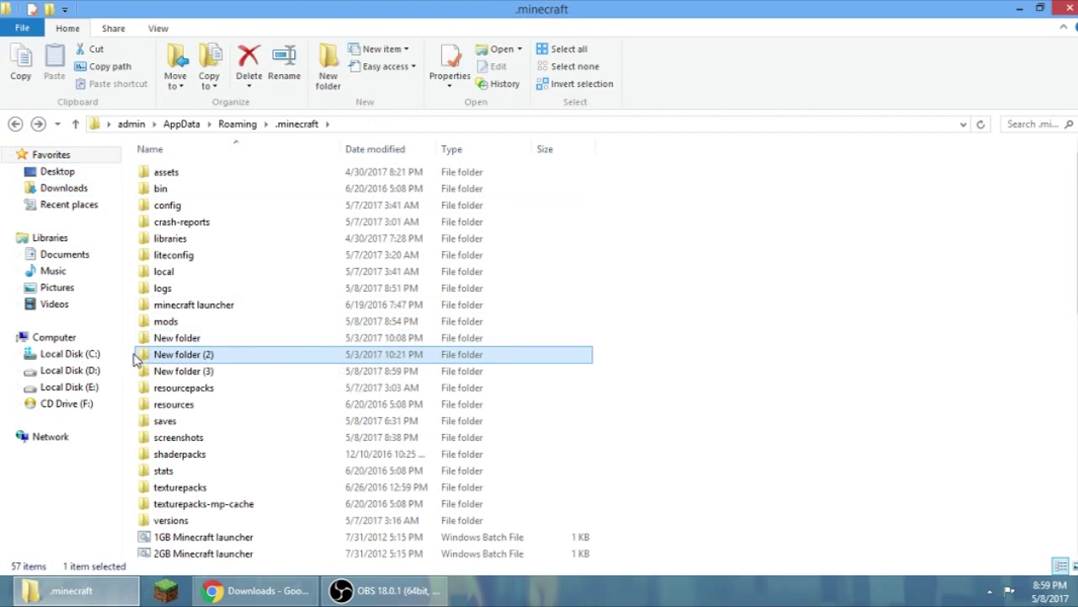
scroll(244, 294, "down", 6)
scroll(253, 287, "up", 5)
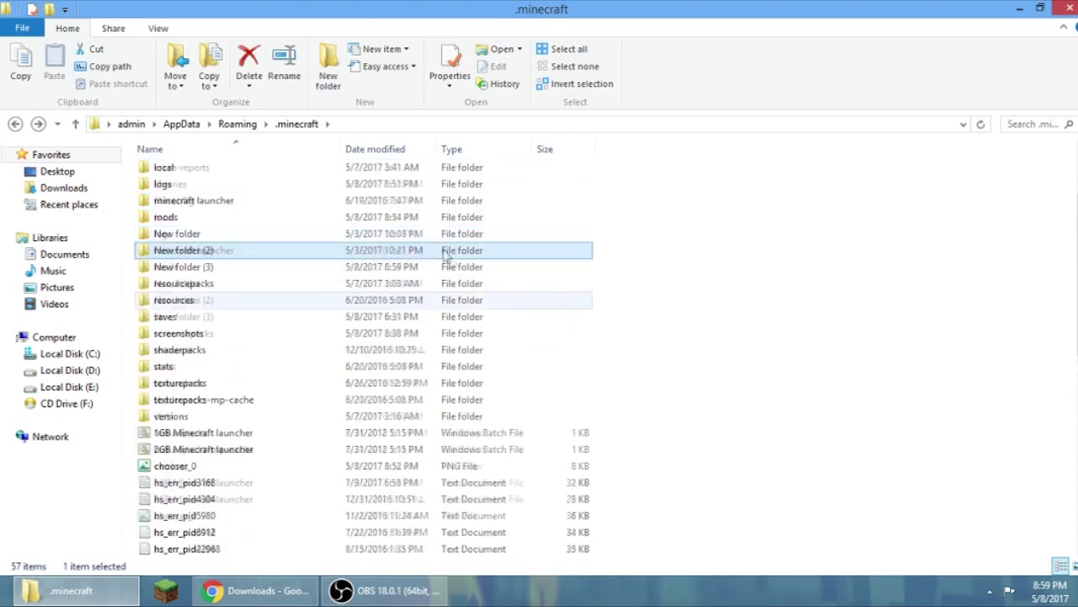
Restore the .minecraft window to a smaller size, open the mods folder, and move the VoxelMap and OptiFine files from the desktop into it.
left_click(1041, 10)
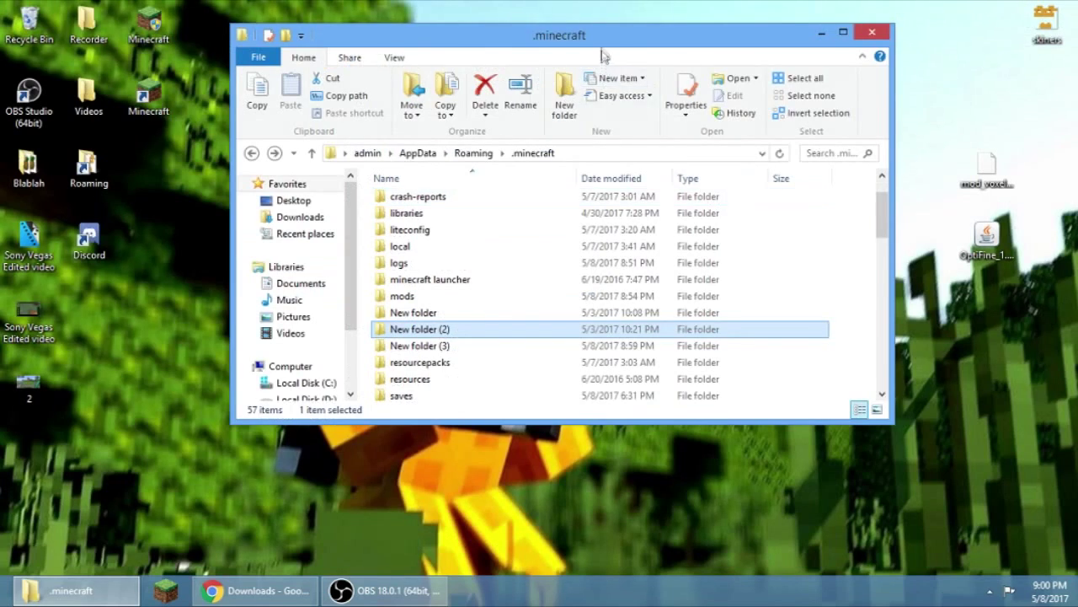
left_click_drag(603, 52, 495, 41)
scroll(402, 284, "down", 2)
scroll(306, 236, "up", 1)
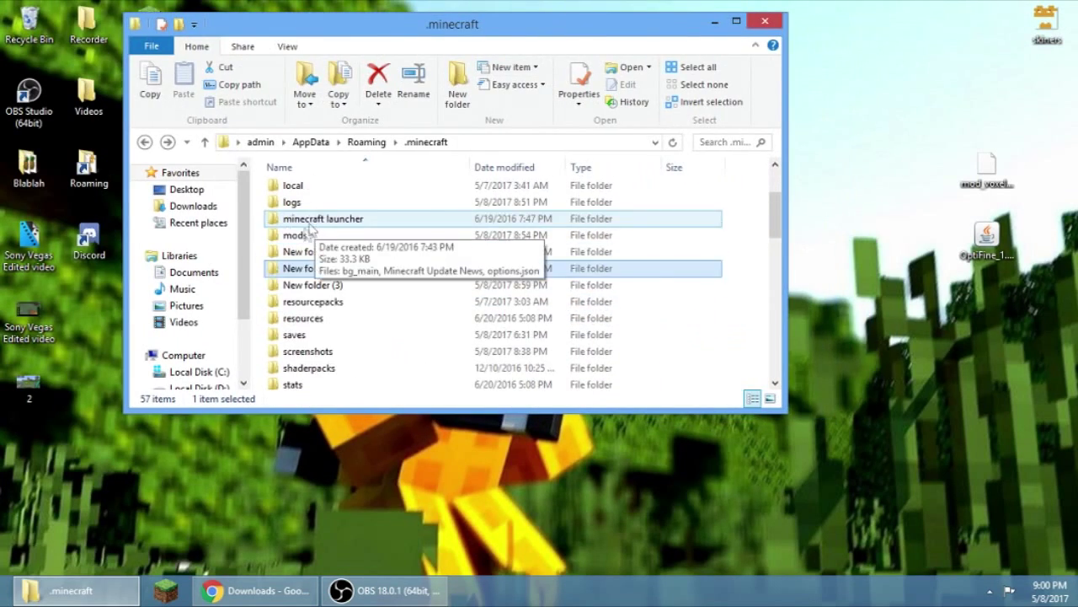
double_click(306, 236)
left_click_drag(1038, 397, 548, 217)
Close the mods folder window and refresh the desktop.
right_click(868, 68)
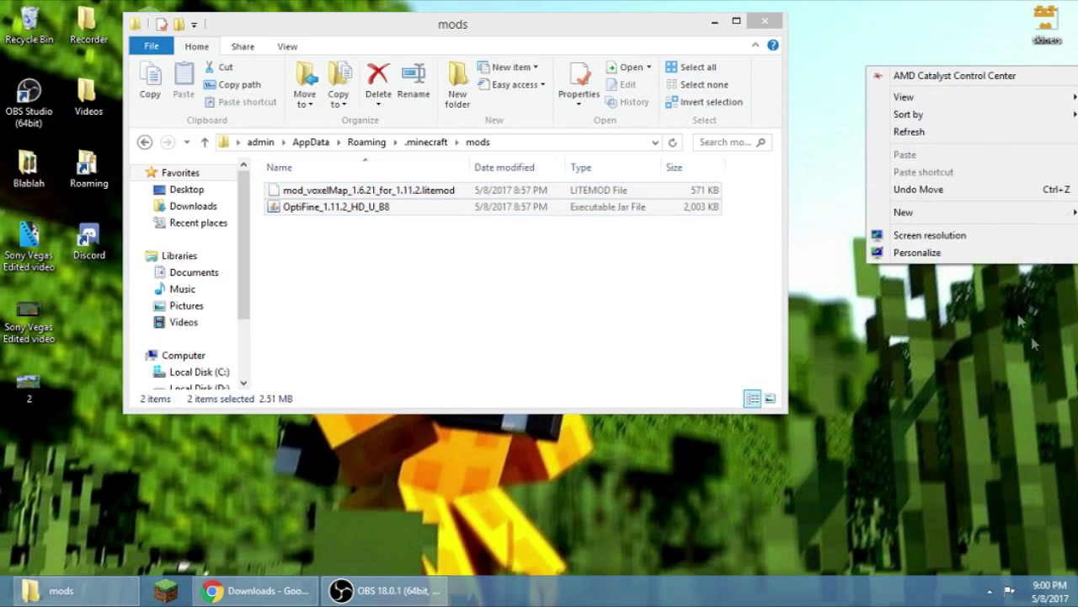
left_click(909, 131)
left_click(764, 24)
right_click(747, 246)
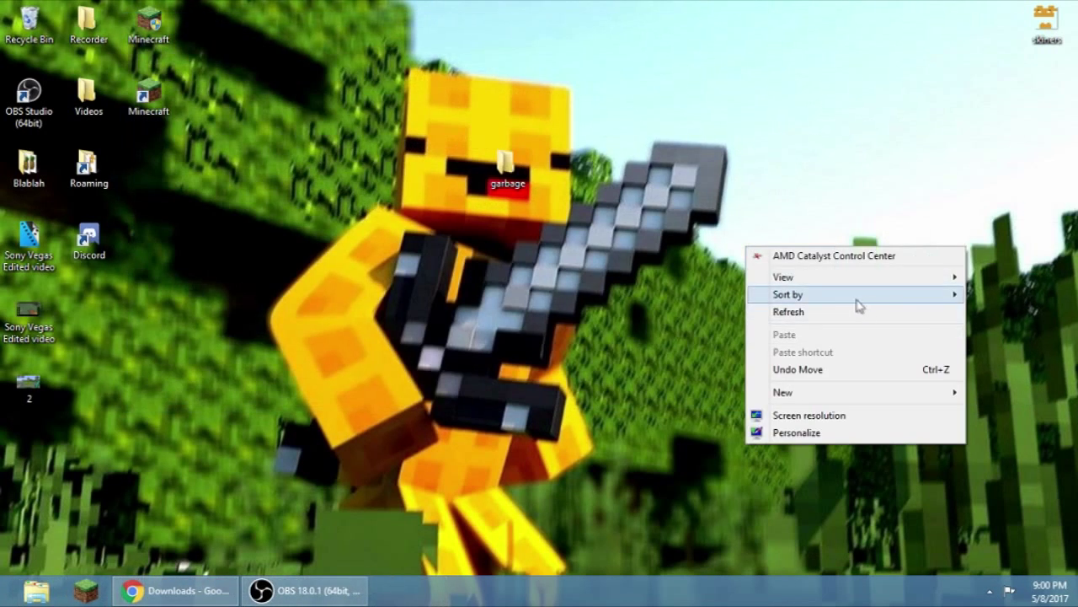
left_click(840, 313)
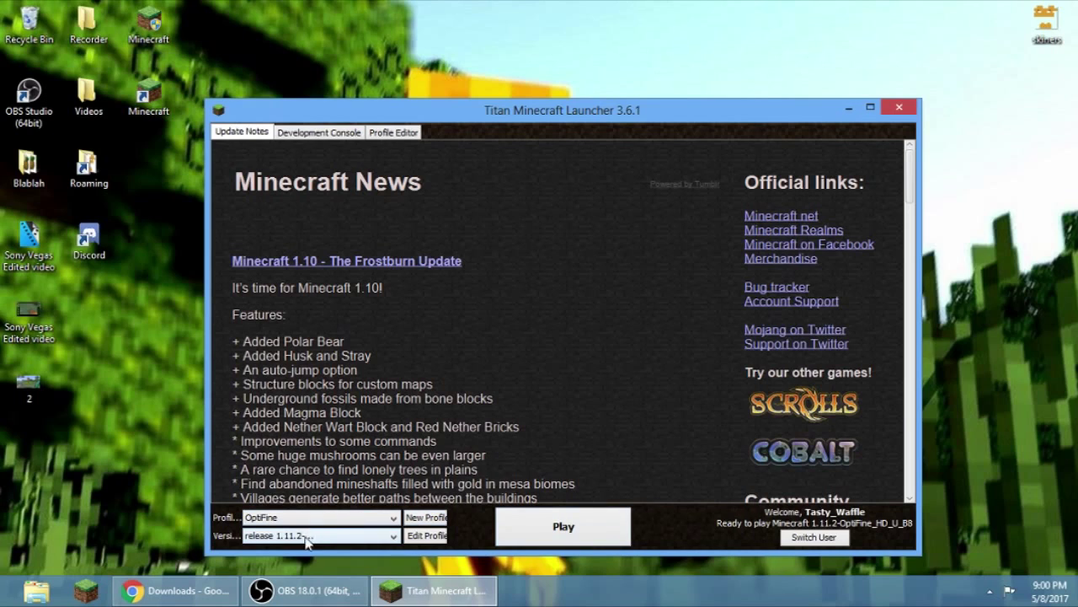
Launch the game with the LiteLoader 1.11.2 with Forge 1.11.2 profile and move the lower Minecraft desktop shortcut beside the other one.
left_click(301, 518)
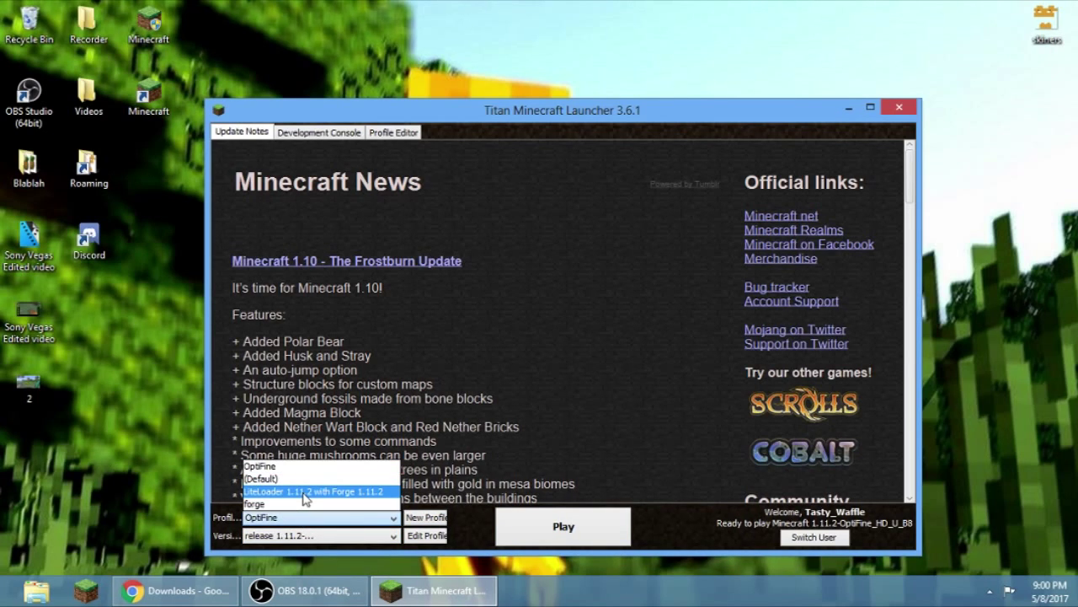
left_click(305, 495)
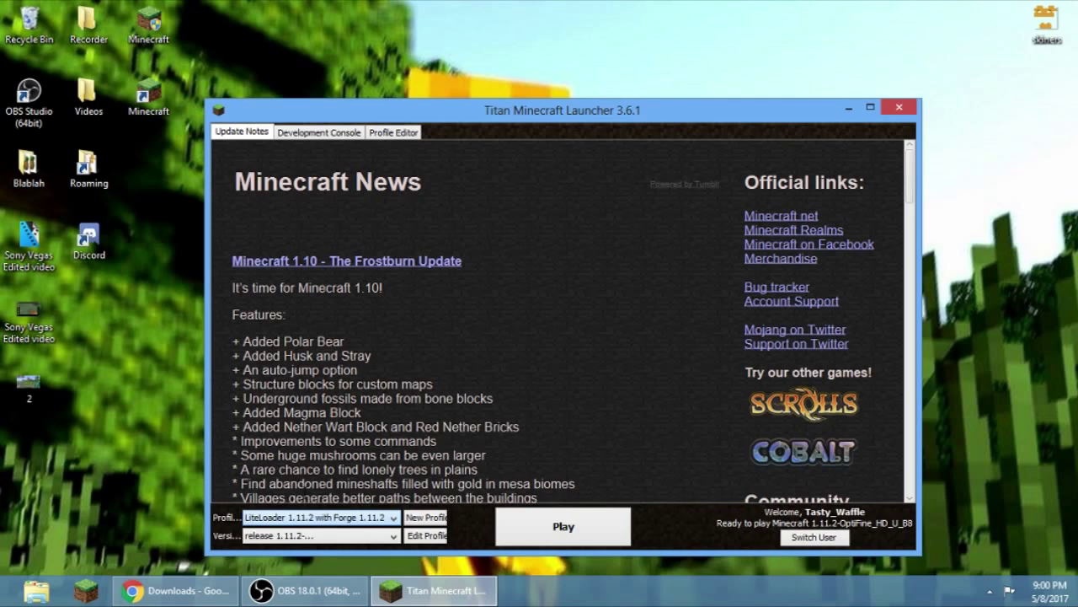
left_click(558, 528)
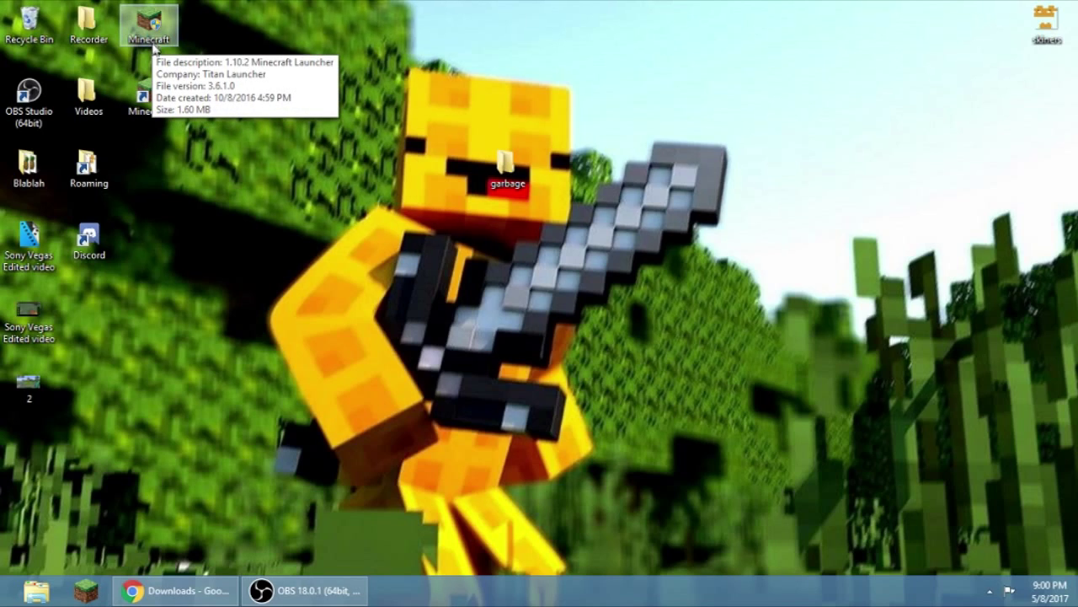
left_click_drag(145, 95, 211, 27)
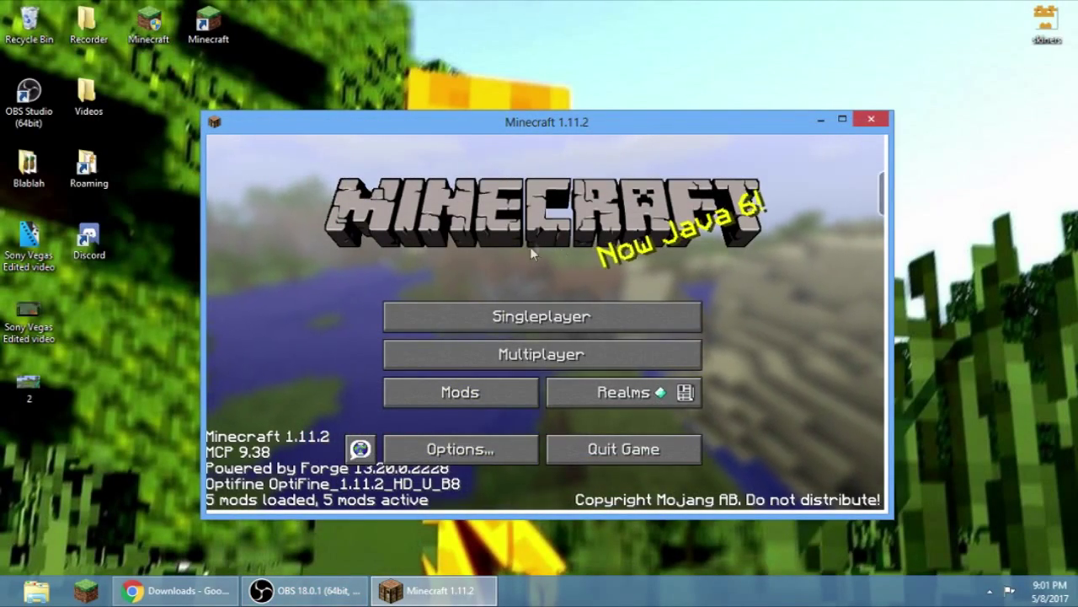
Load a singleplayer world, briefly pause and resume it, and hide the VoxelMap welcome message.
left_click(504, 319)
double_click(419, 242)
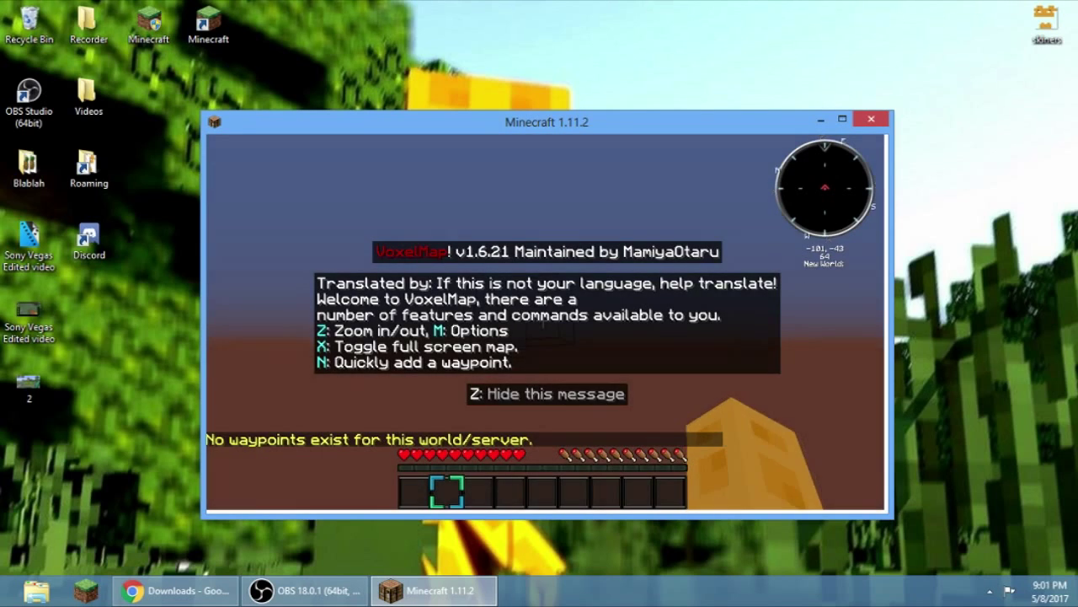
key("Escape")
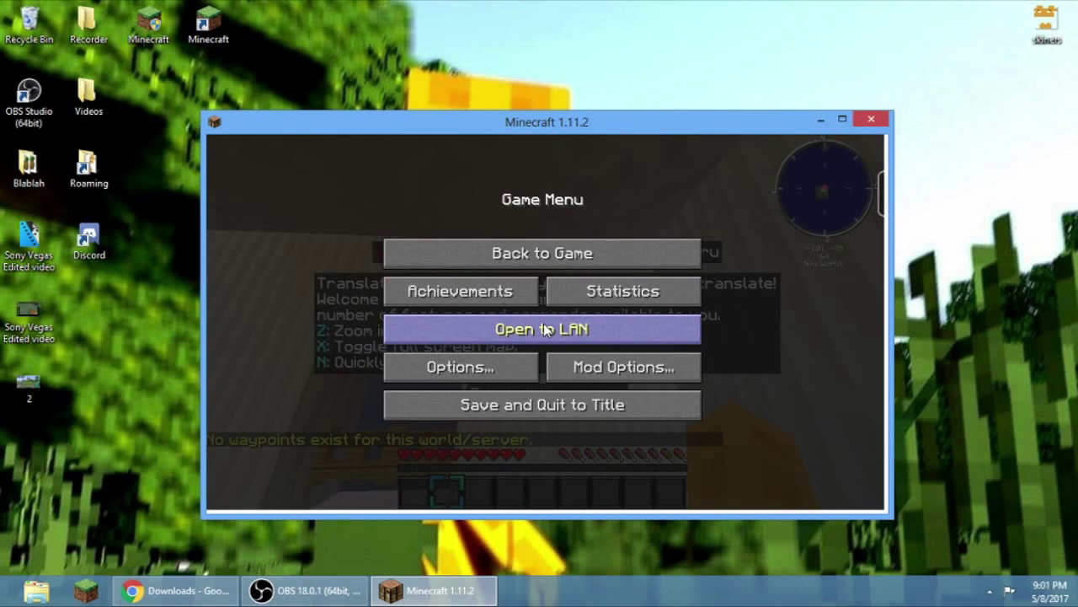
key("Escape")
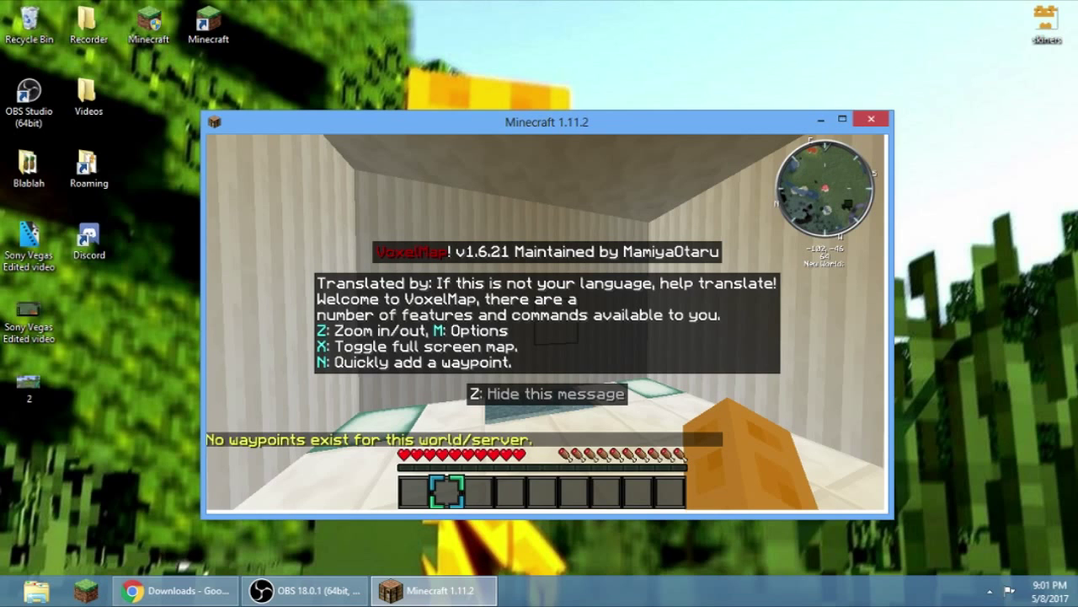
key("z")
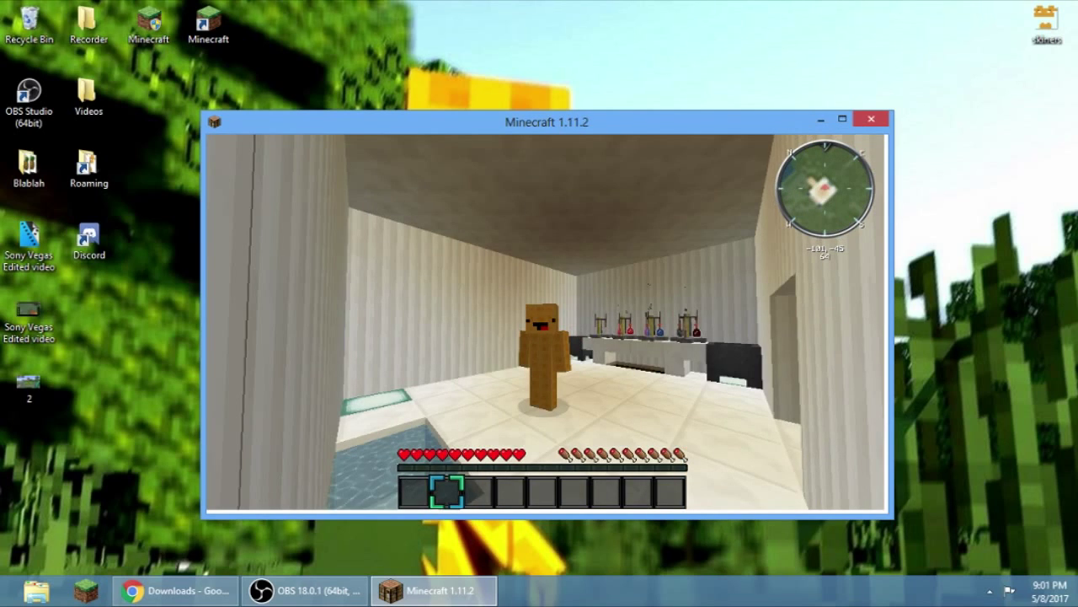
Walk the character back and forth through the room to check the game and minimap in motion.
key("w")
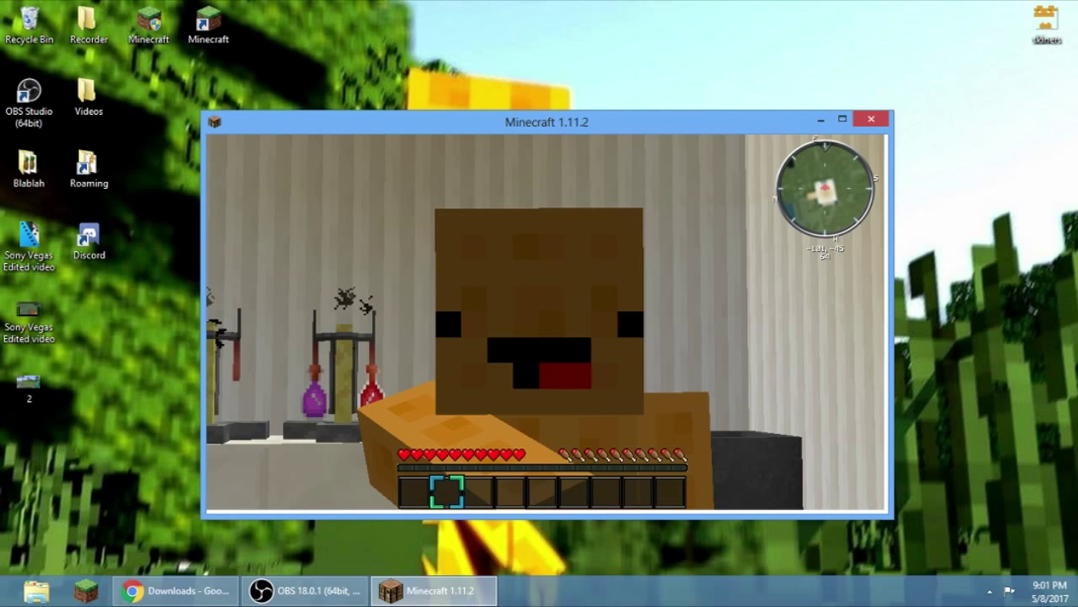
key("s")
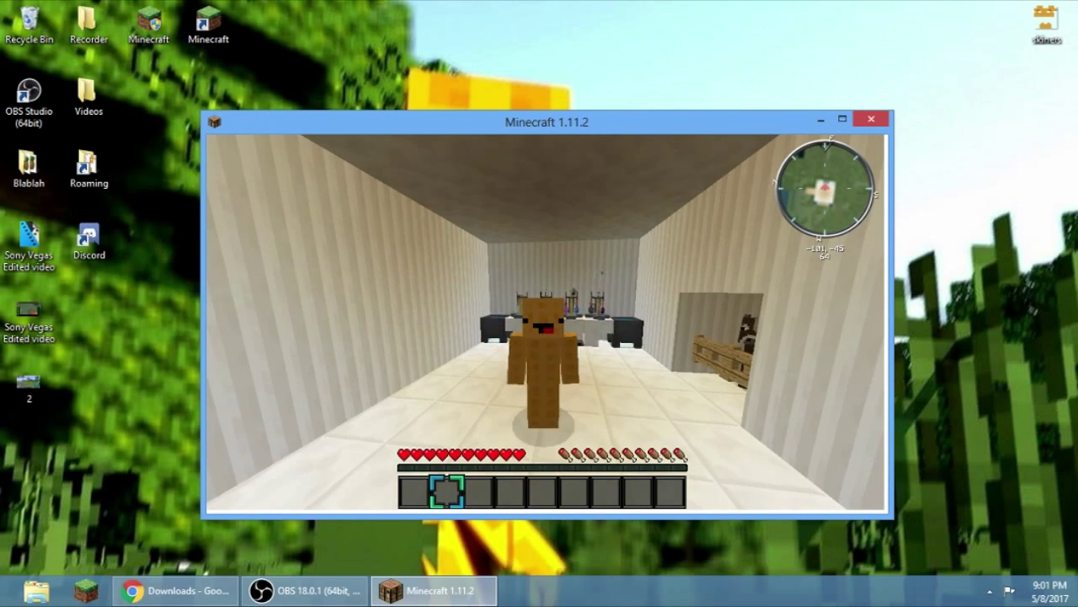
key("w")
key("s")
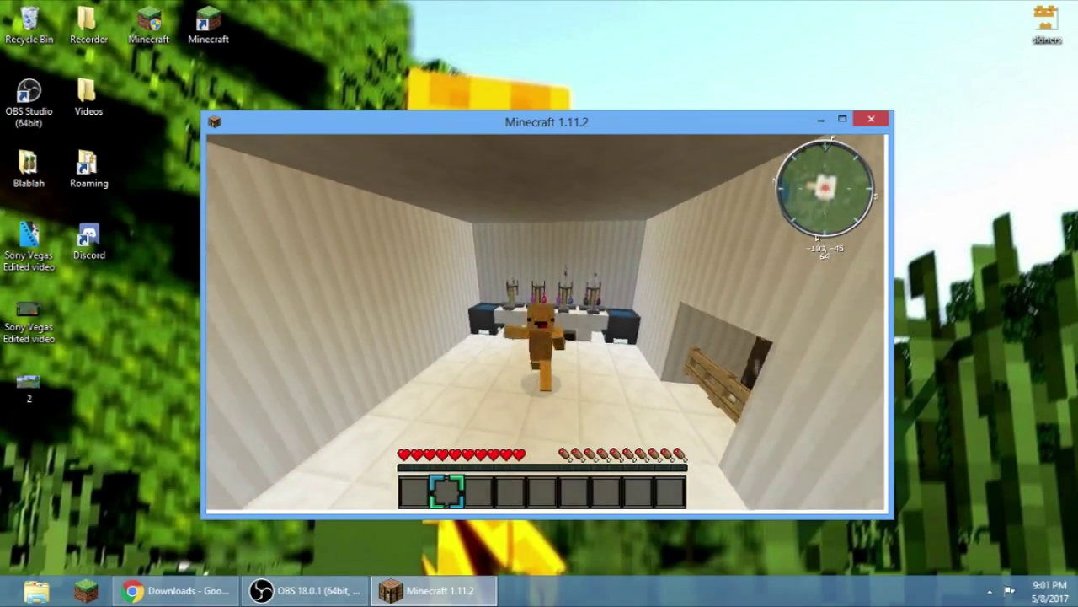
key("w")
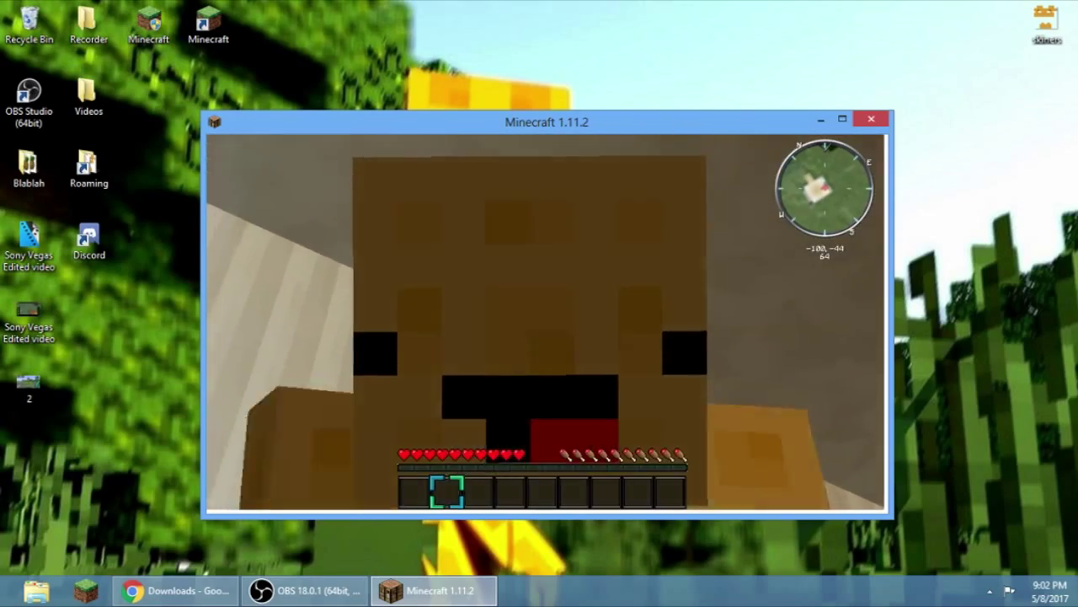
key("w")
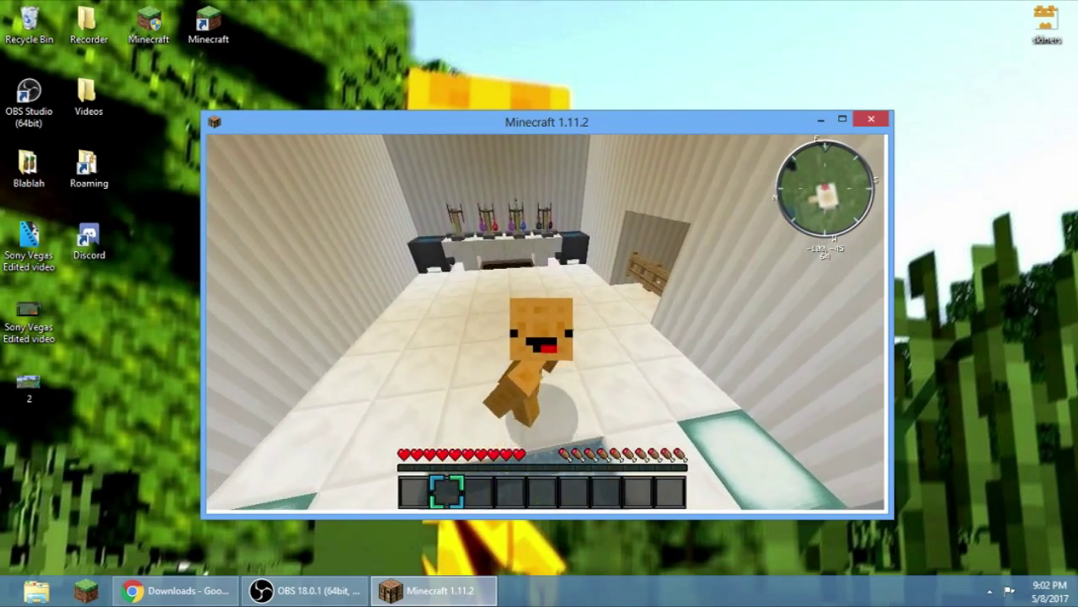